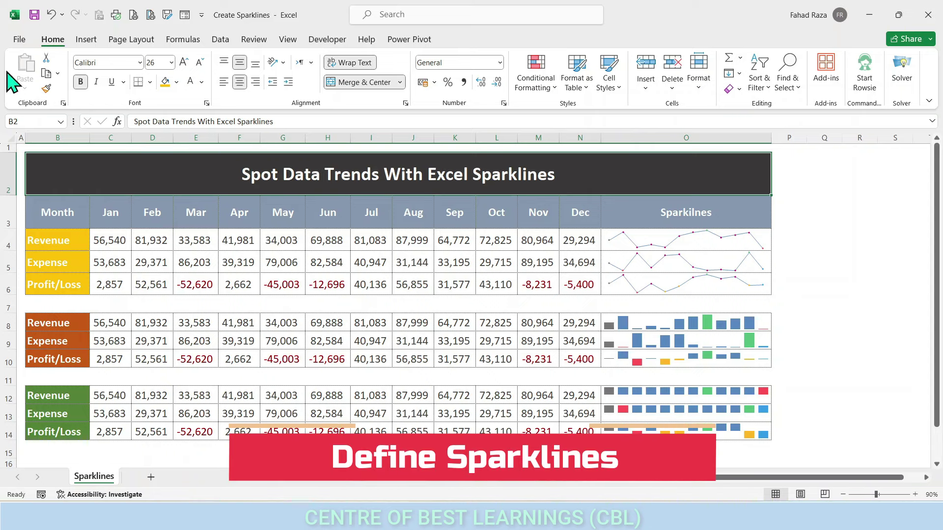
- Examine the existing line, column and win/loss sparklines in column O, and check whether cell O10 holds any content
click(86, 42)
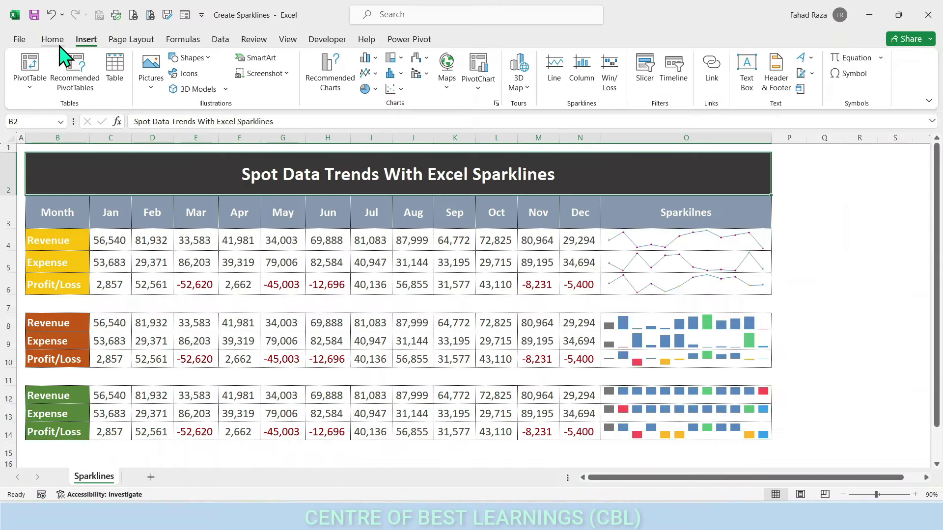
click(55, 41)
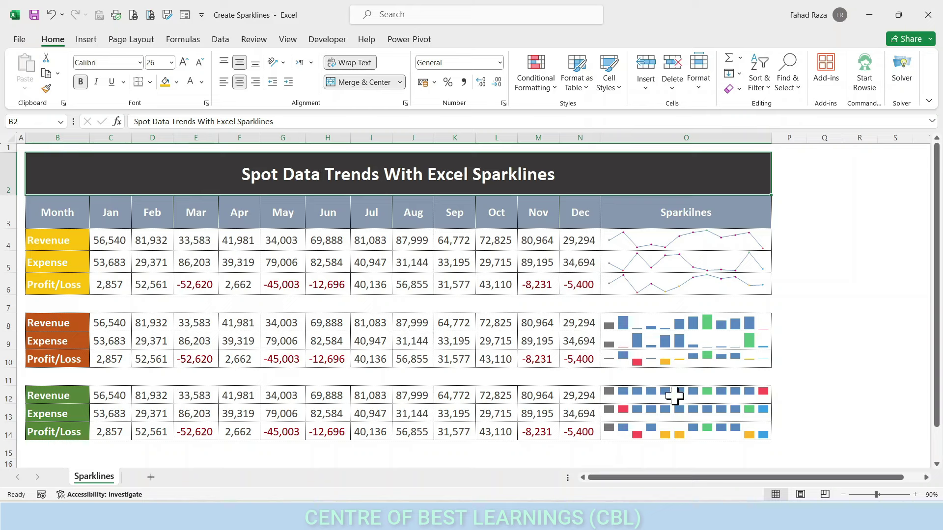
click(665, 324)
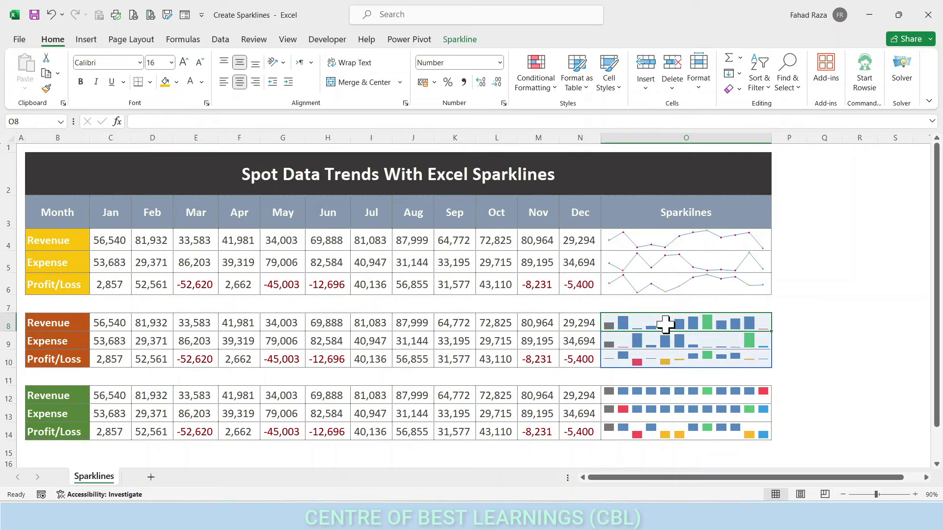
click(659, 244)
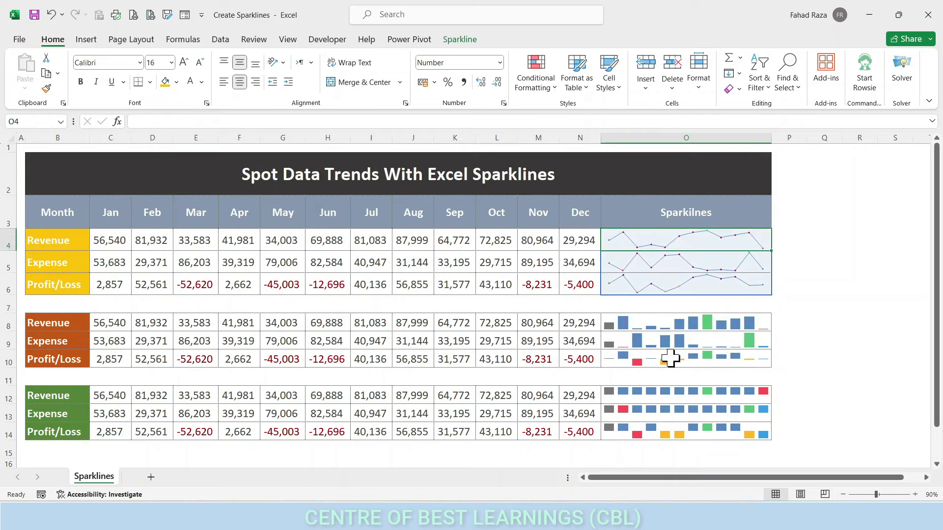
click(669, 408)
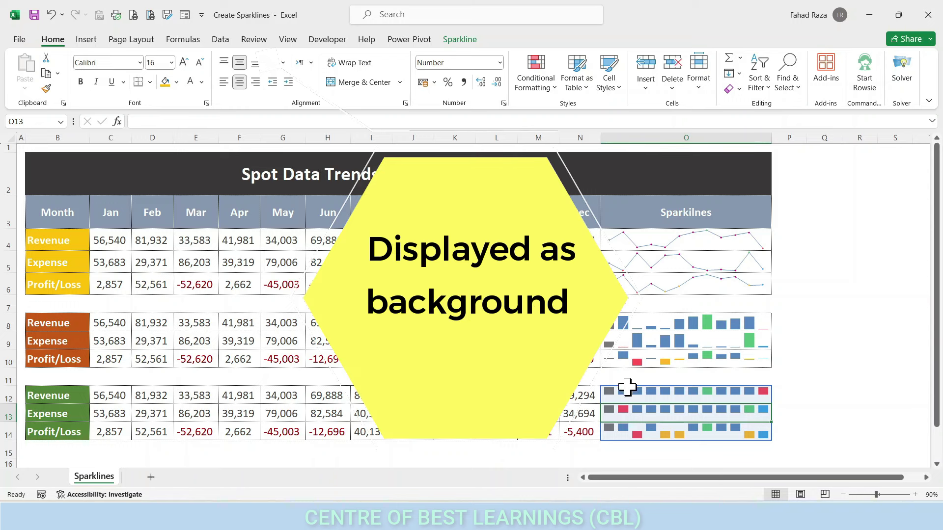
click(680, 362)
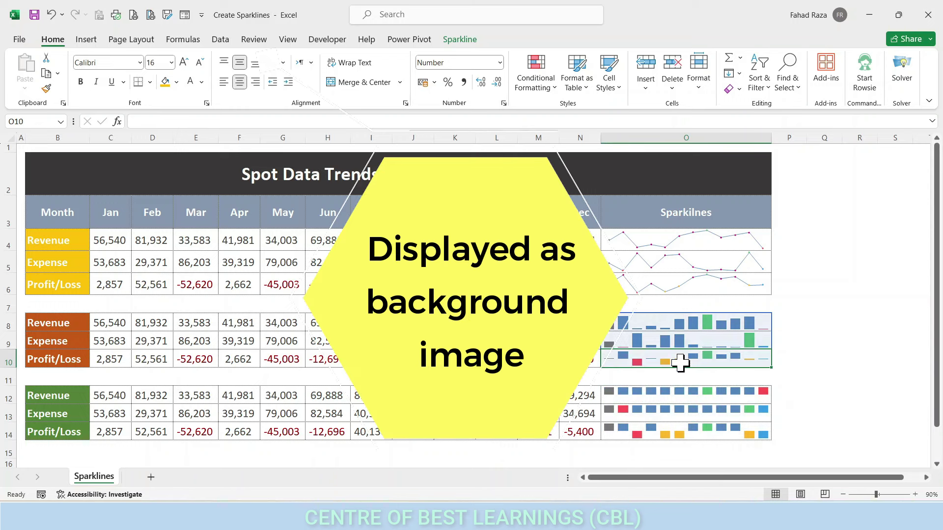
double_click(680, 362)
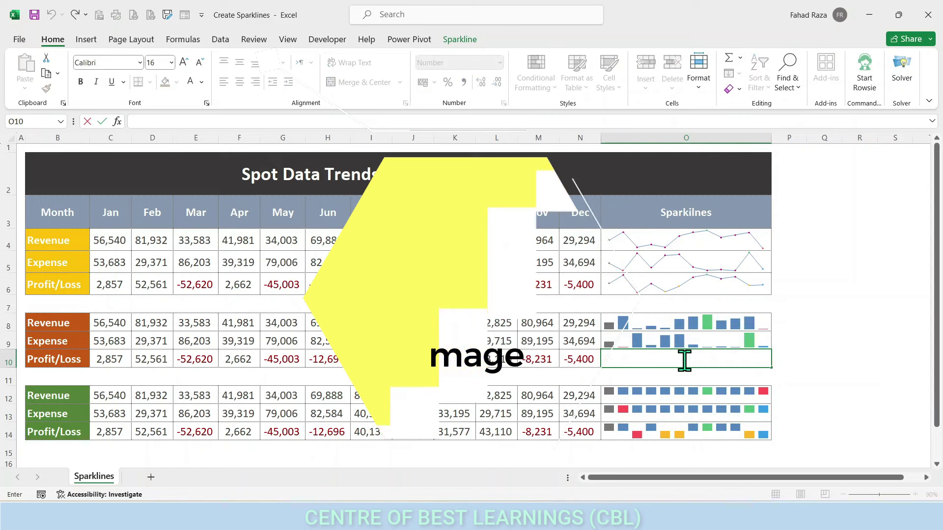
key(Return)
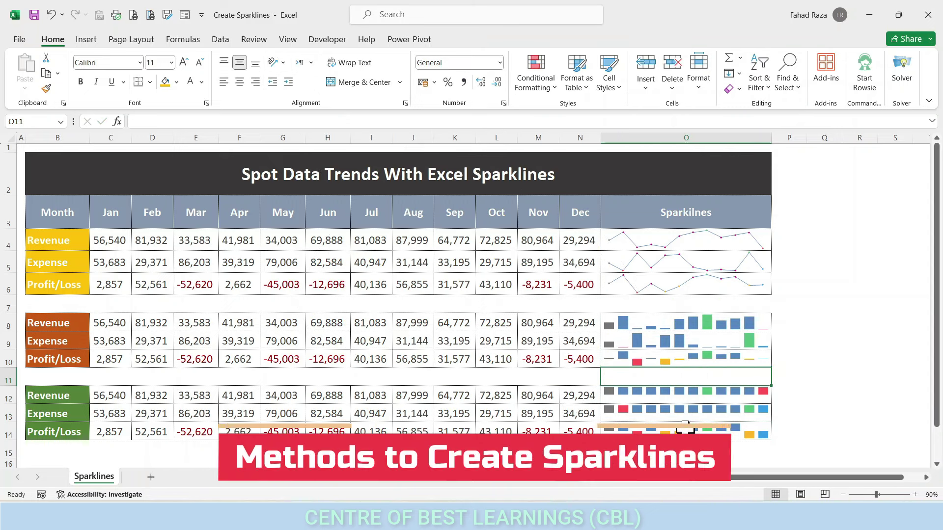
- Clear all existing sparklines from the range O4:O14
click(685, 427)
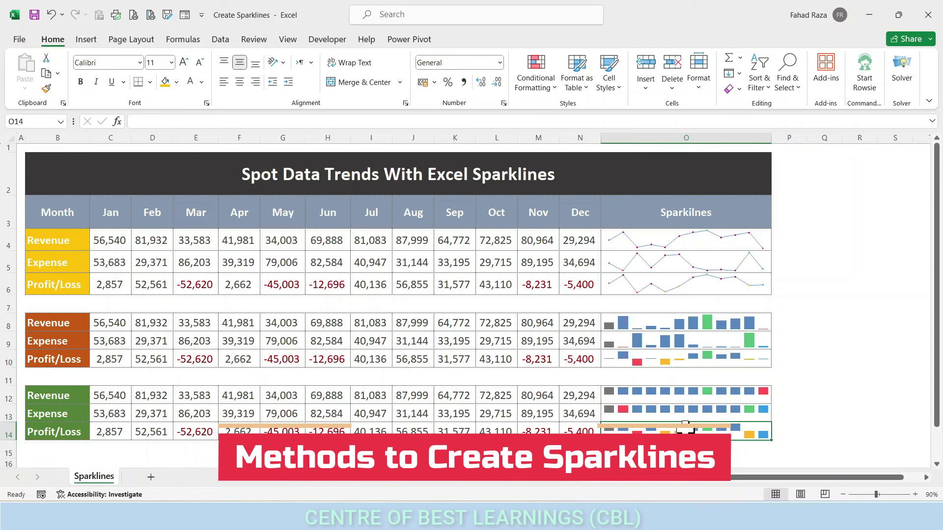
drag(684, 427, 684, 237)
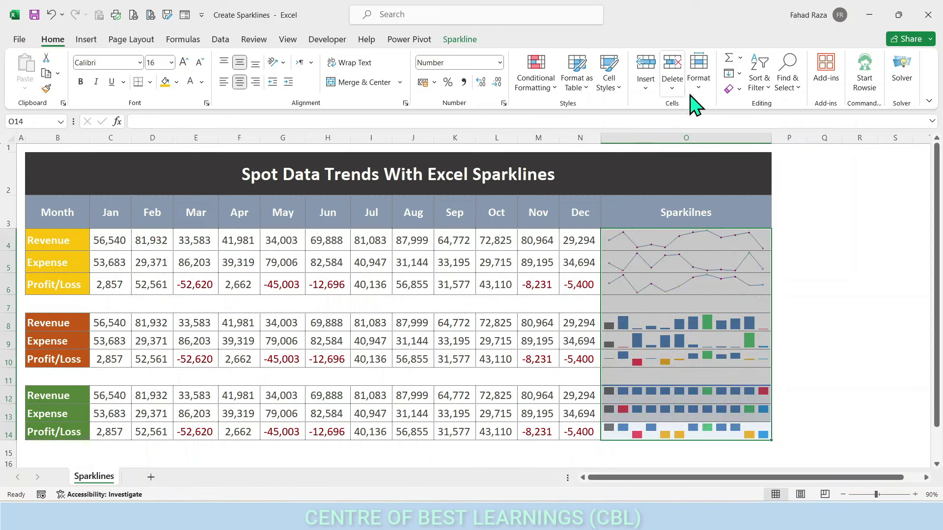
click(460, 40)
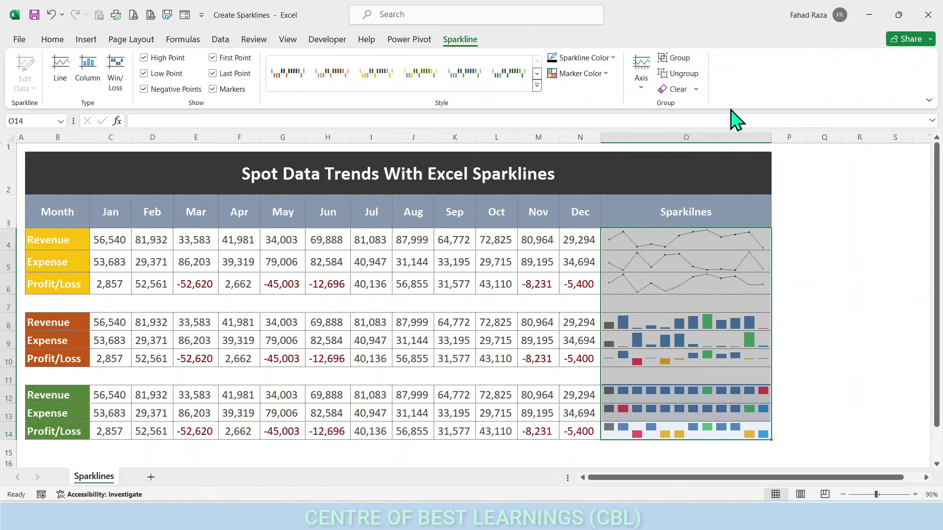
click(677, 90)
click(653, 235)
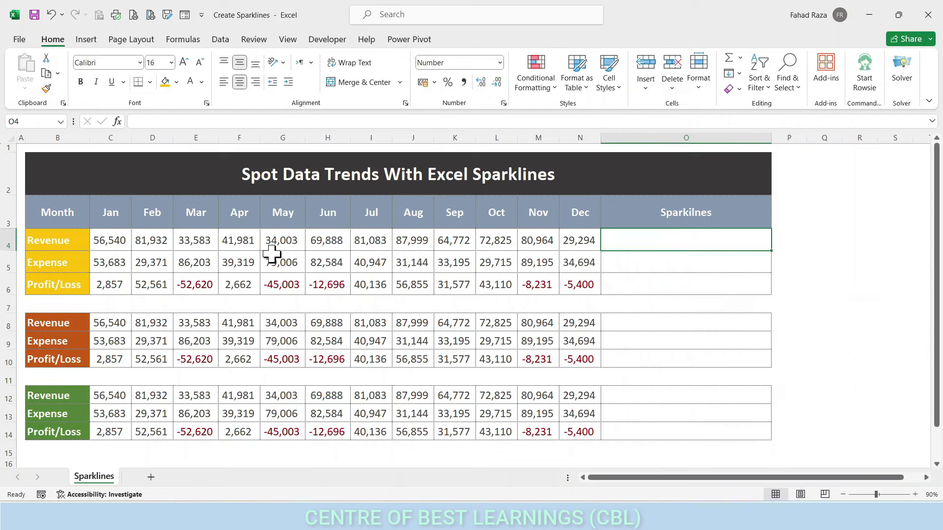
- View the available sparkline commands and the Quick Analysis options for the December figures in N4:N6
click(86, 39)
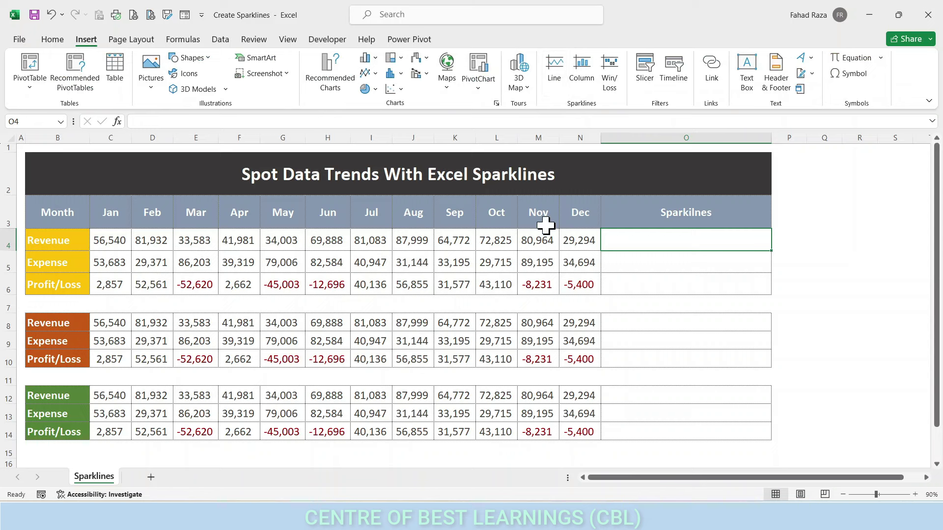
click(573, 239)
drag(592, 241, 587, 285)
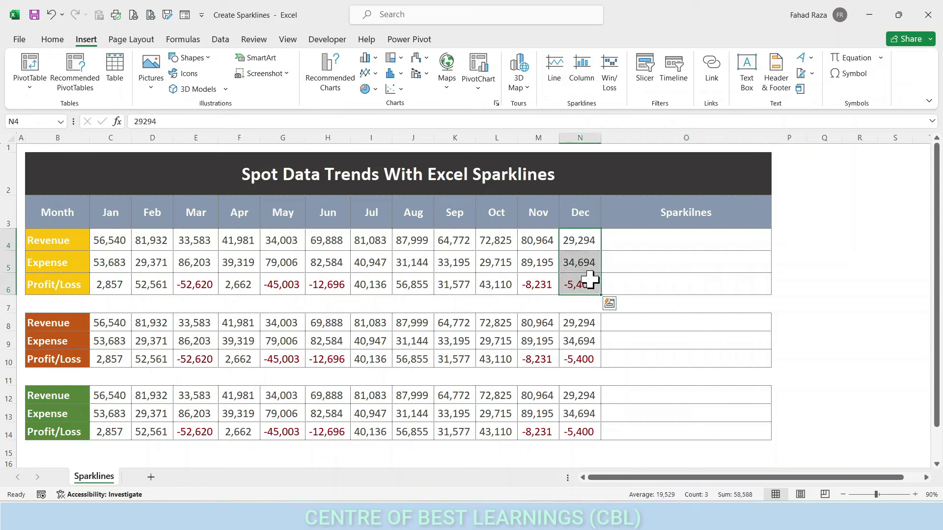
click(609, 303)
click(537, 243)
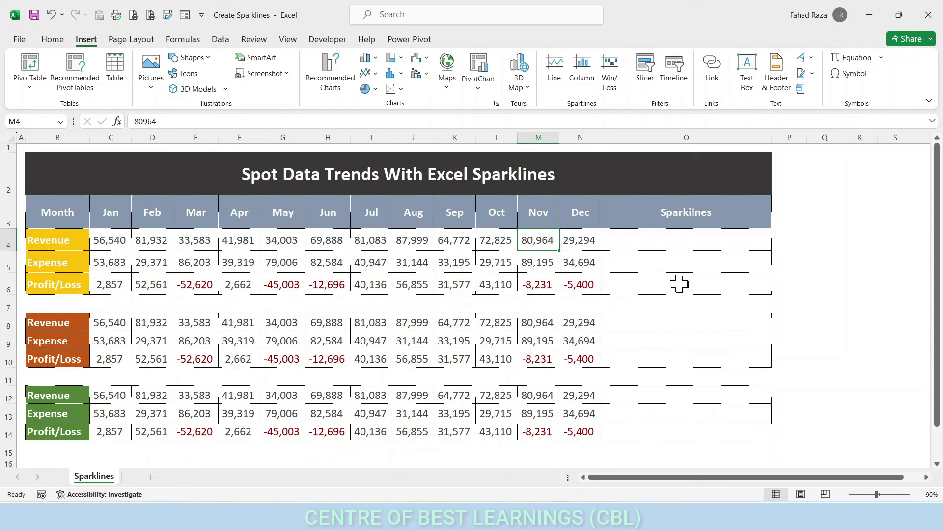
- Insert a line sparkline in O4 from the data range C4:N4 and fill it down to O6
click(676, 239)
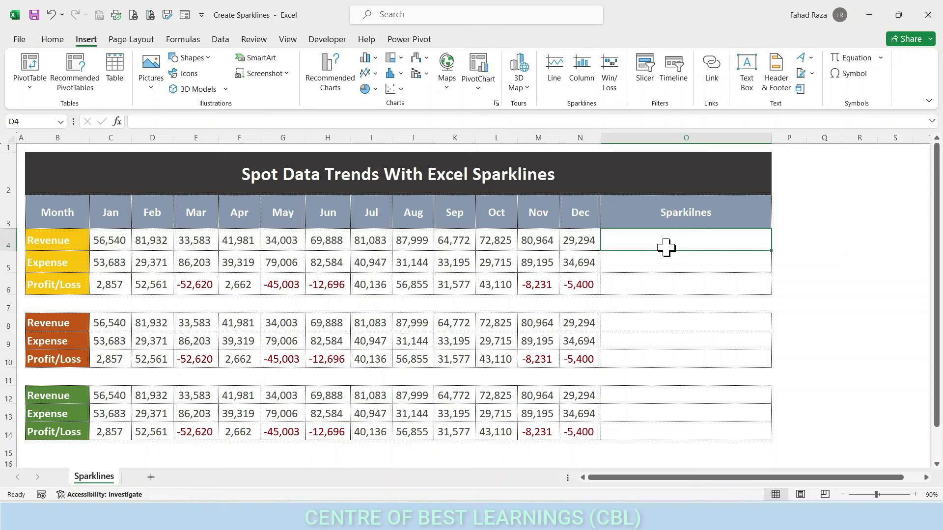
click(554, 73)
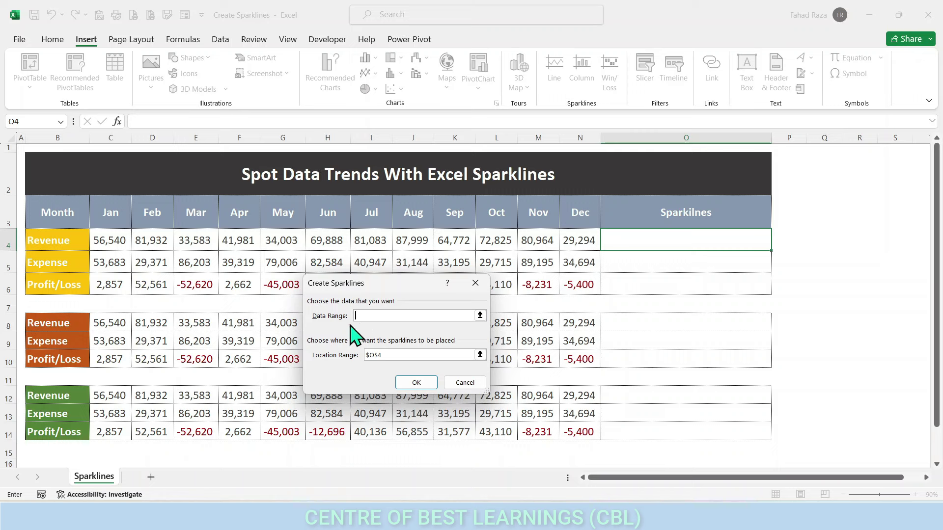
click(118, 240)
drag(117, 240, 563, 248)
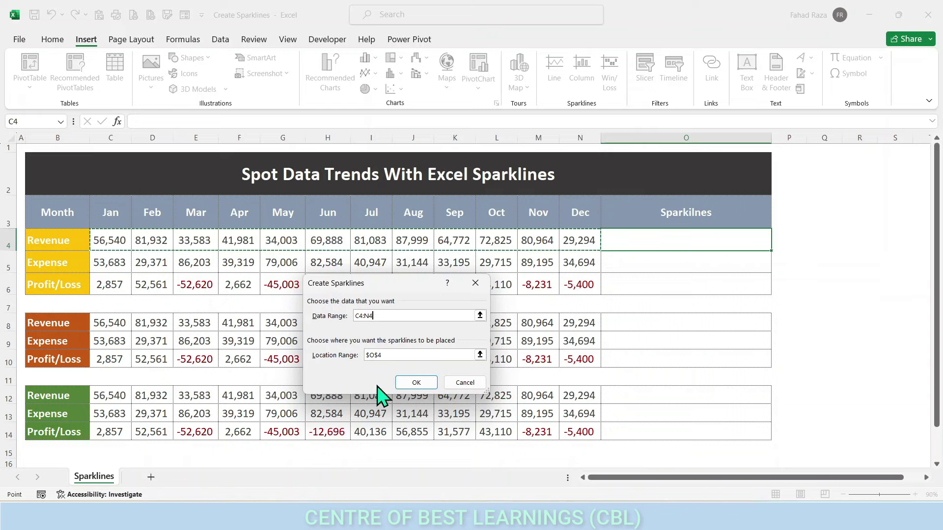
click(417, 383)
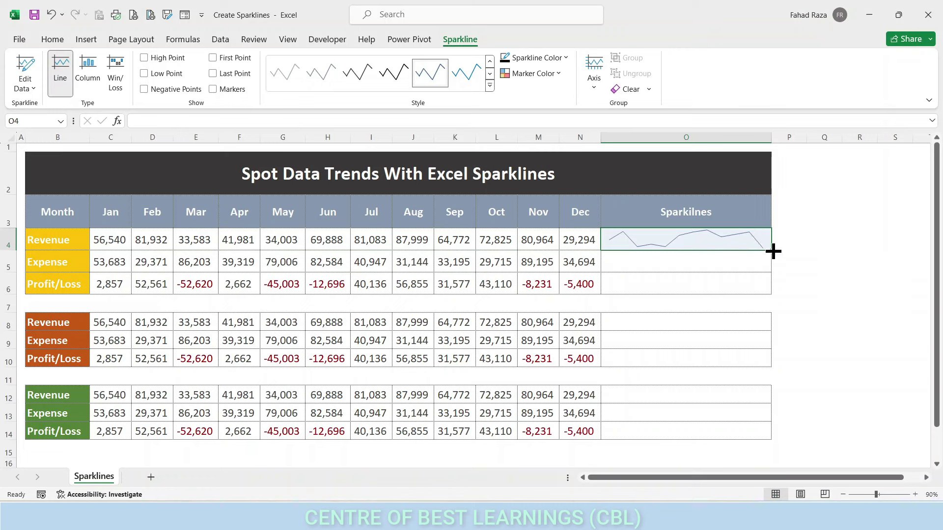
drag(770, 250, 767, 284)
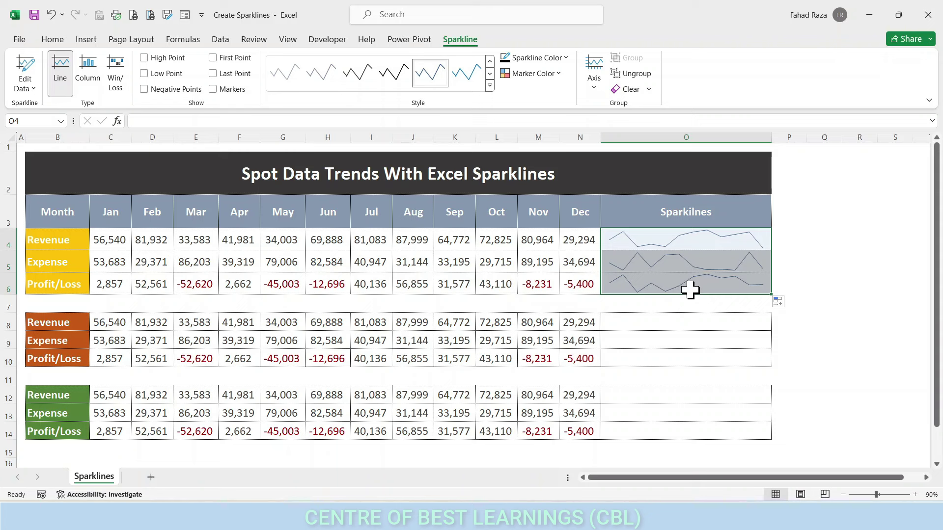
- Create column sparklines in O8:O10 for the data range C8:N10 using Quick Analysis
click(643, 325)
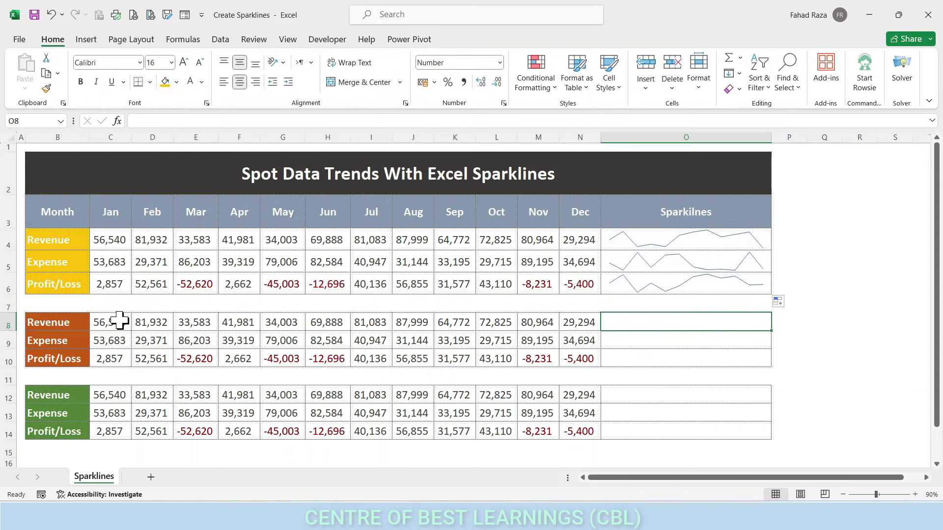
drag(119, 320, 577, 363)
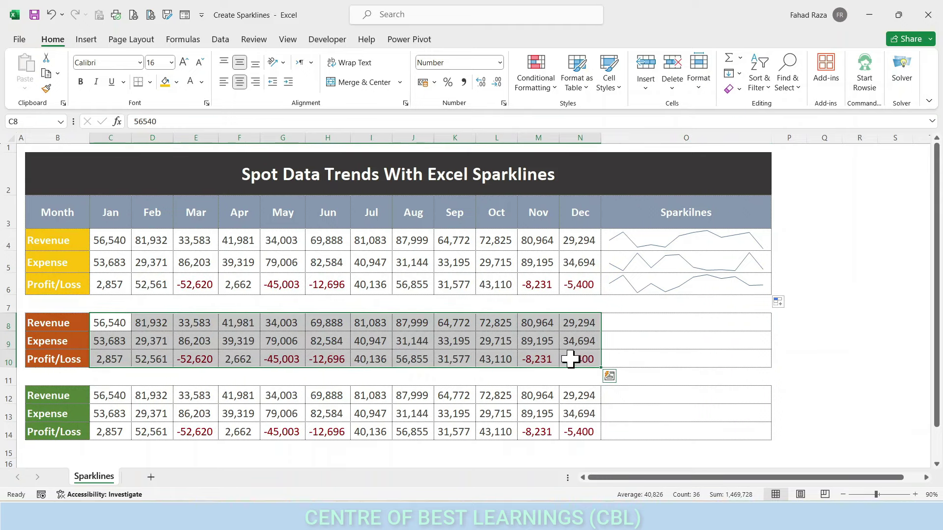
click(610, 378)
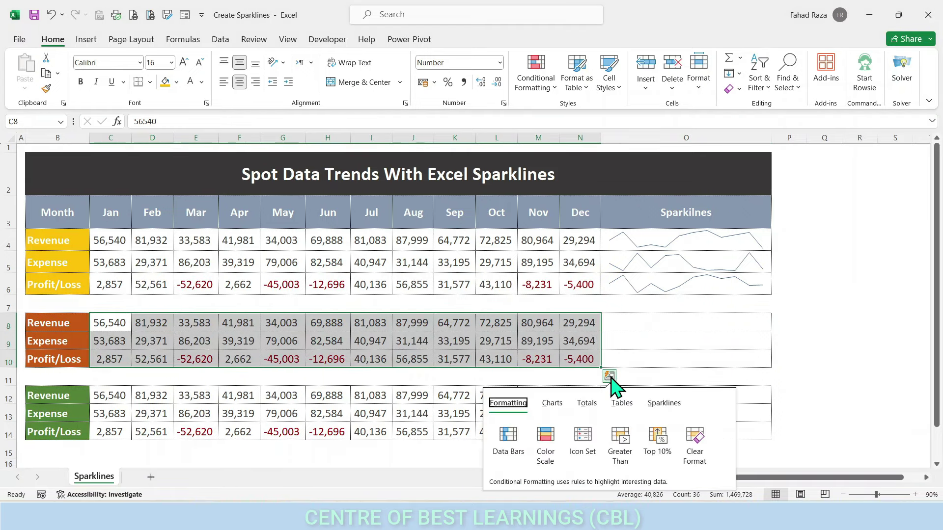
click(666, 404)
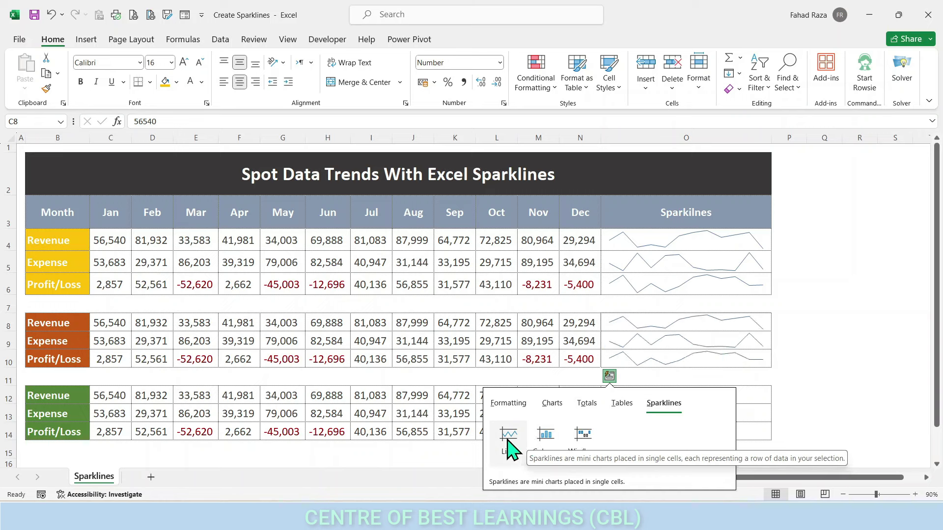
click(545, 448)
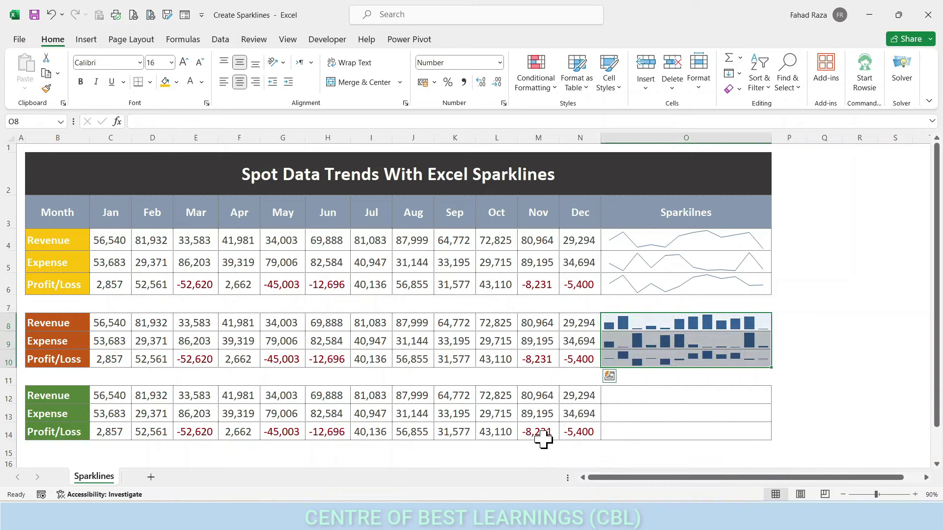
- Compare the column sparkline group in O8:O10 with the line sparkline group in O4:O6 and their sparkline types
click(709, 358)
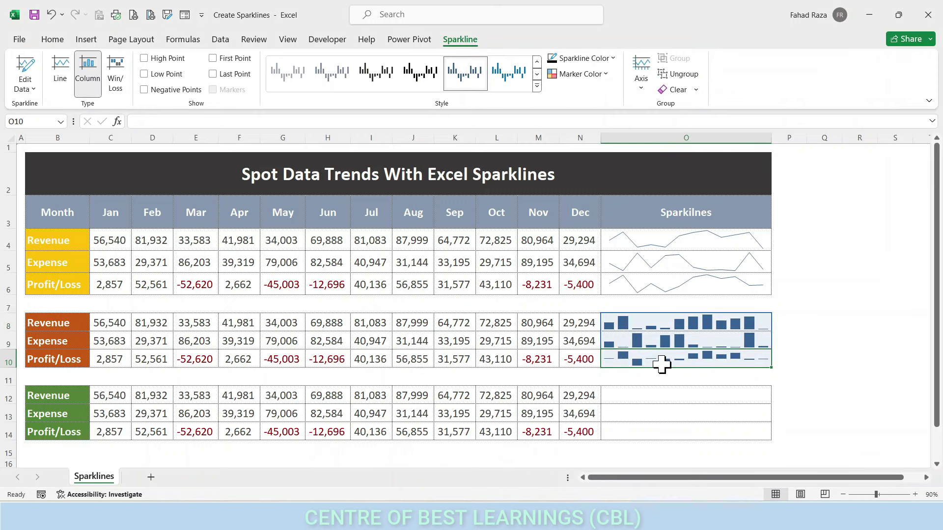
click(699, 261)
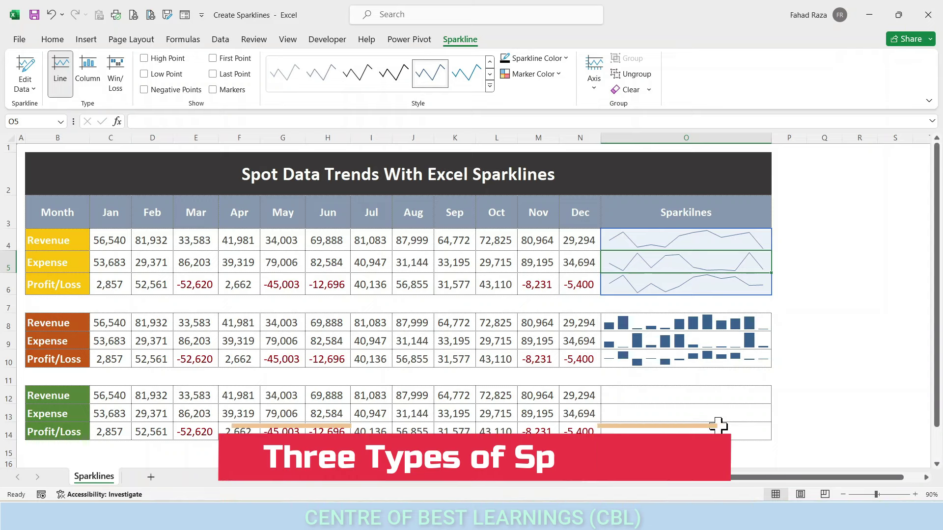
click(636, 365)
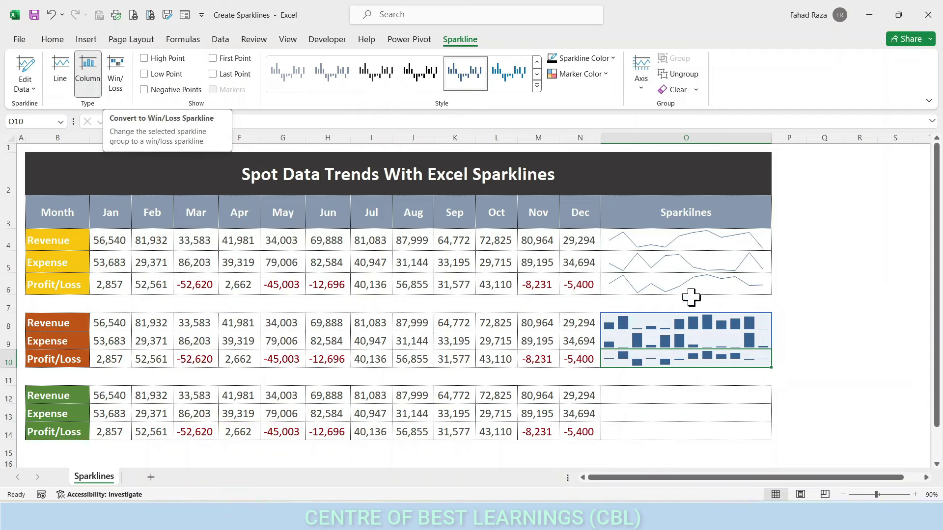
click(659, 253)
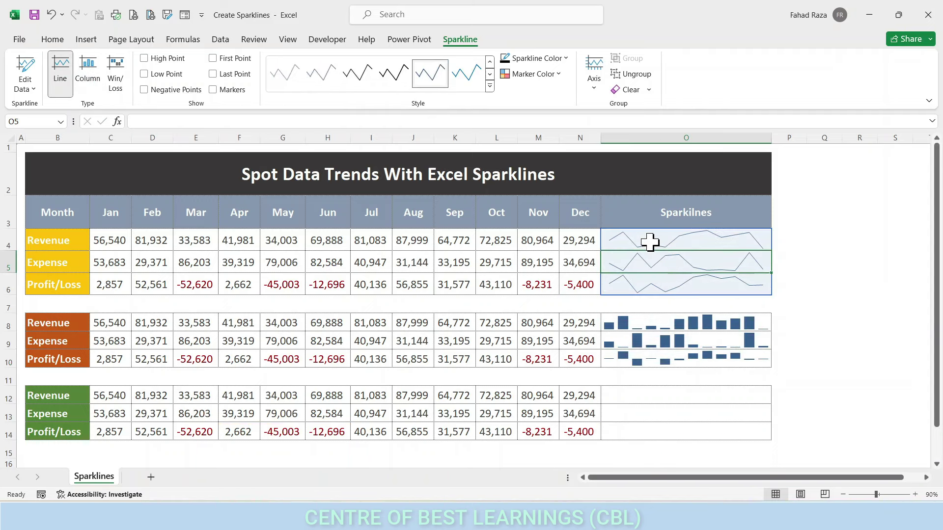
- Clear the line and column sparklines from the range O4:O10
drag(639, 358, 646, 238)
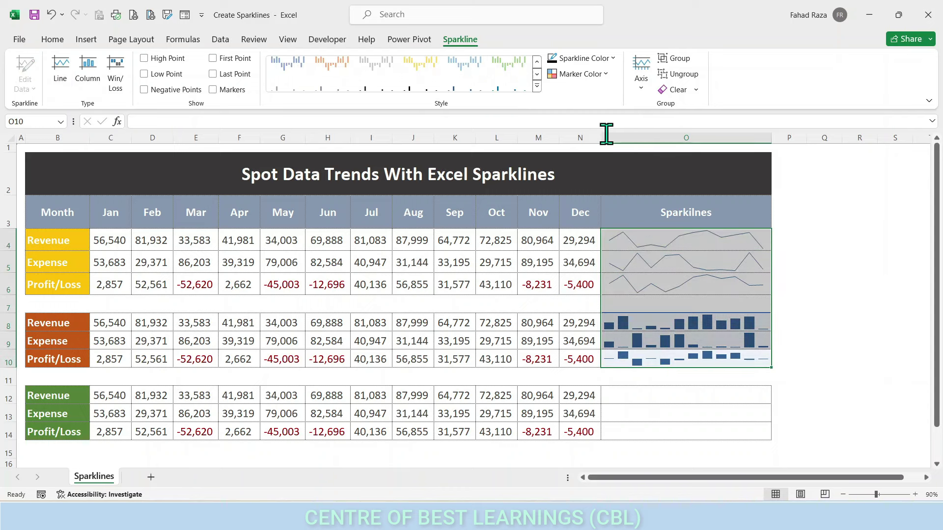
click(677, 90)
click(647, 240)
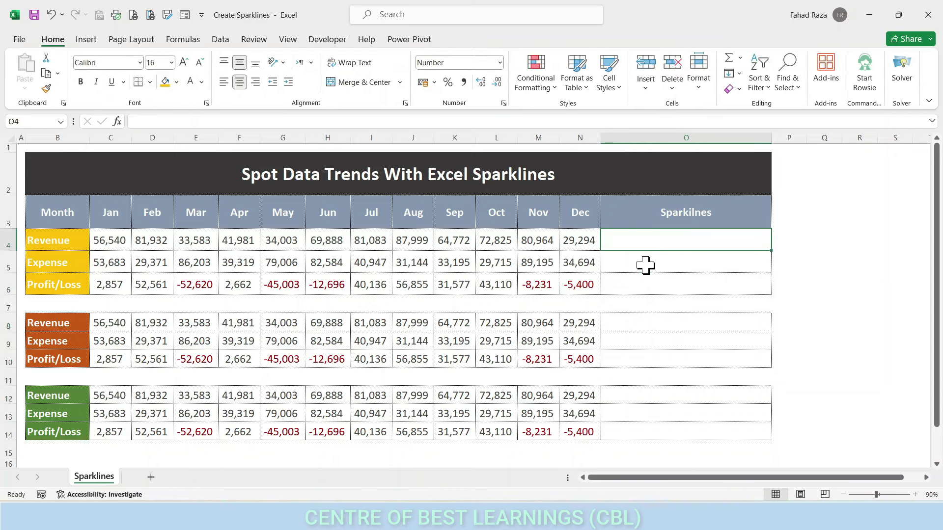
- Insert line sparklines in O4:O6 from the data range C4:N6
click(645, 265)
click(642, 283)
drag(620, 241, 620, 275)
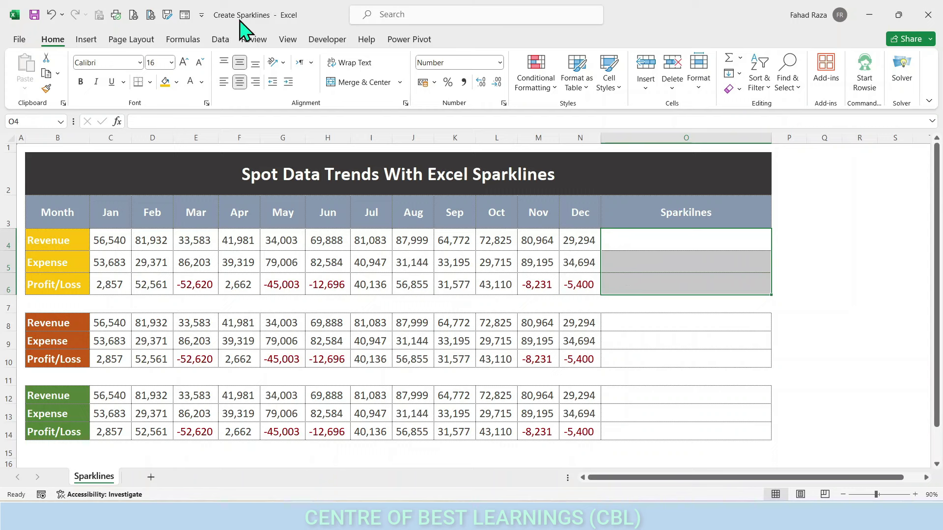
click(88, 40)
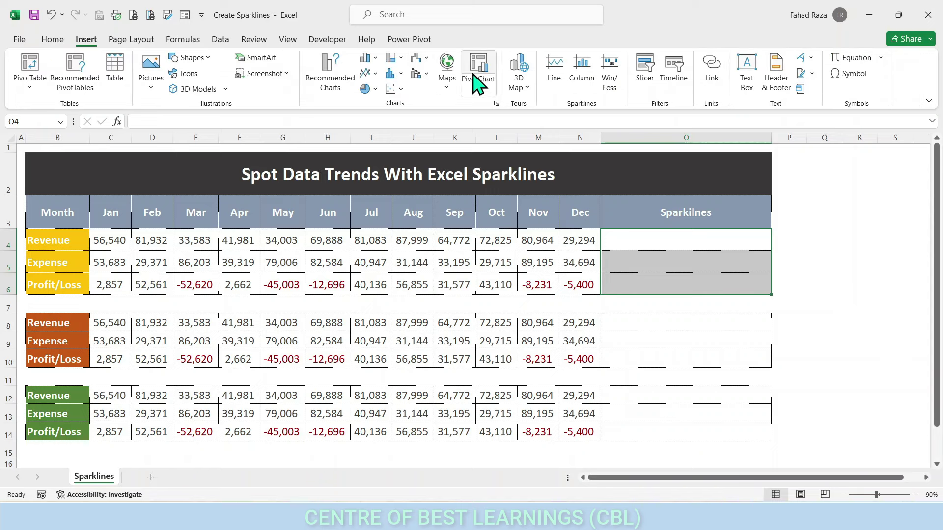
click(552, 74)
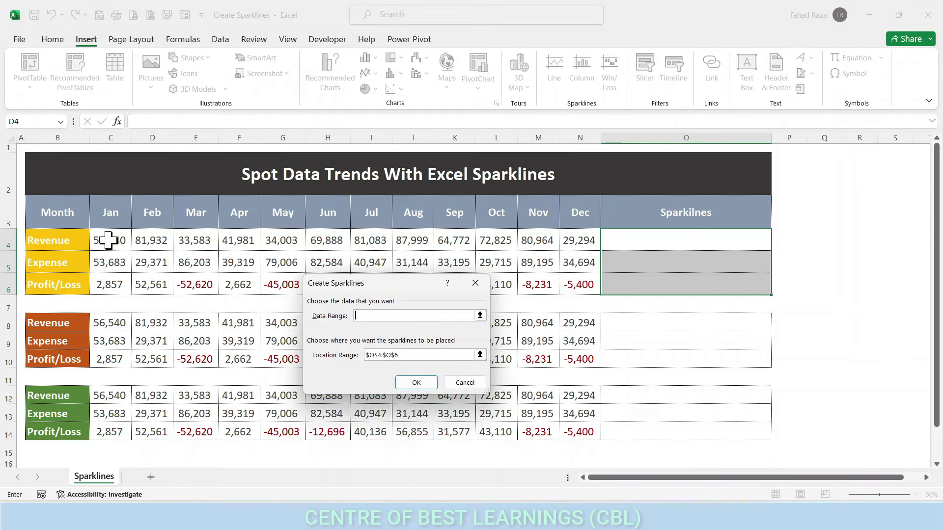
drag(105, 241, 578, 289)
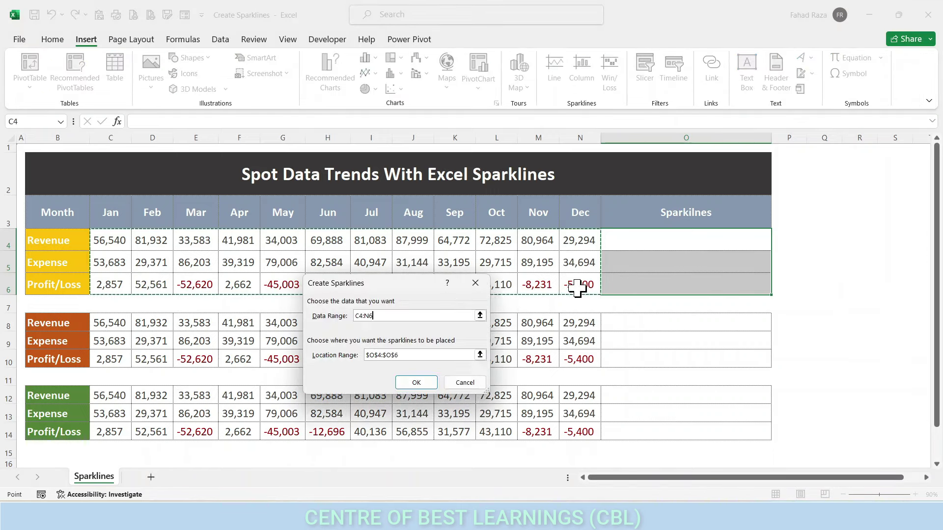
click(416, 382)
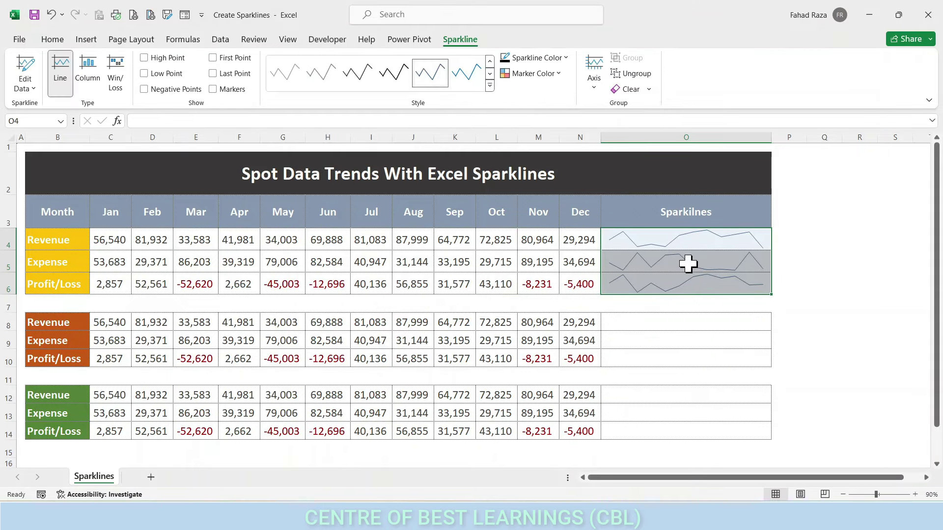
click(690, 261)
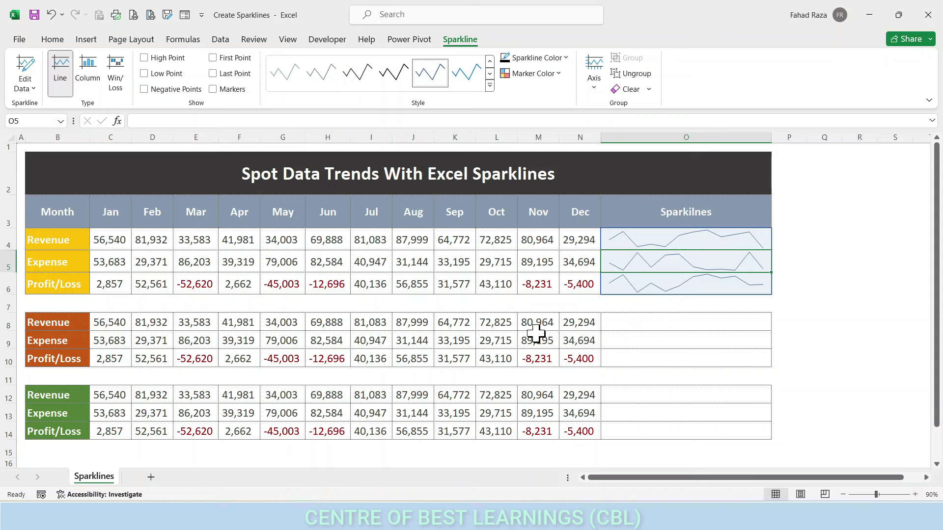
click(497, 334)
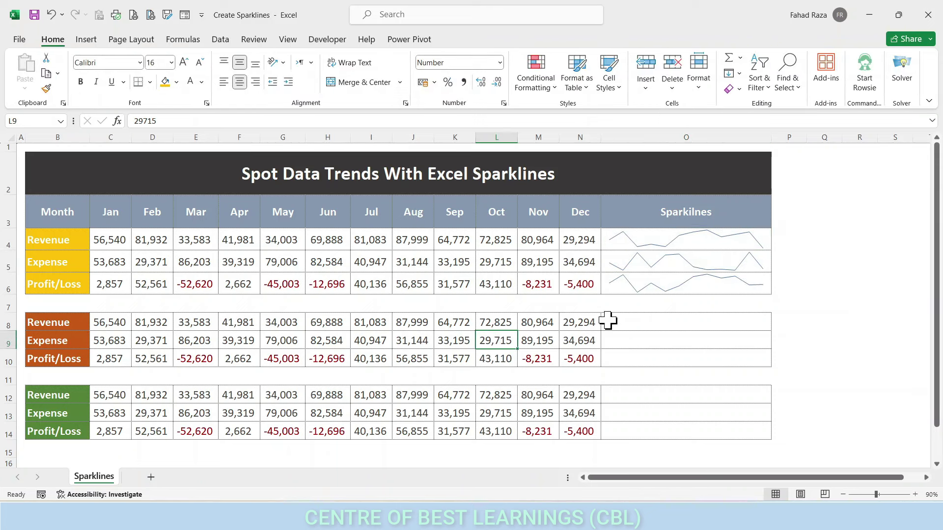
- Insert column sparklines in O8:O10 from the data range C8:N10
drag(631, 320, 627, 362)
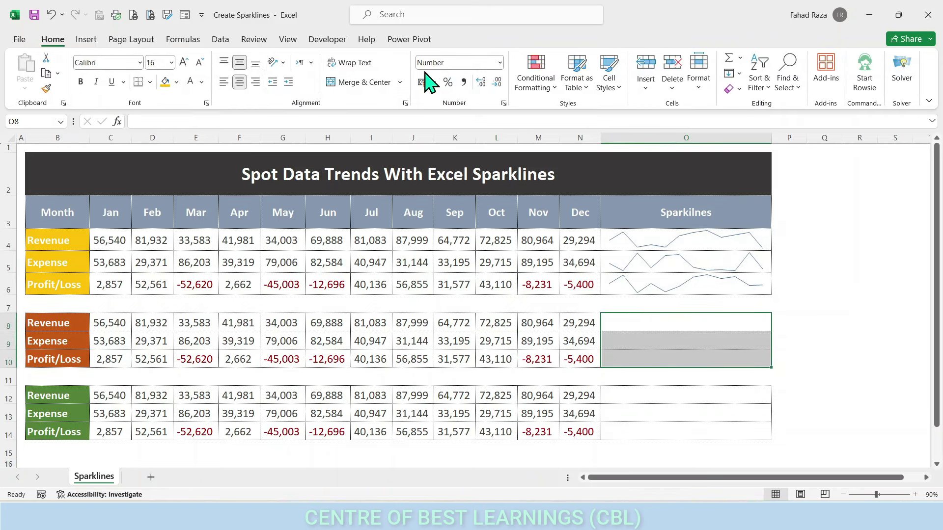
click(89, 39)
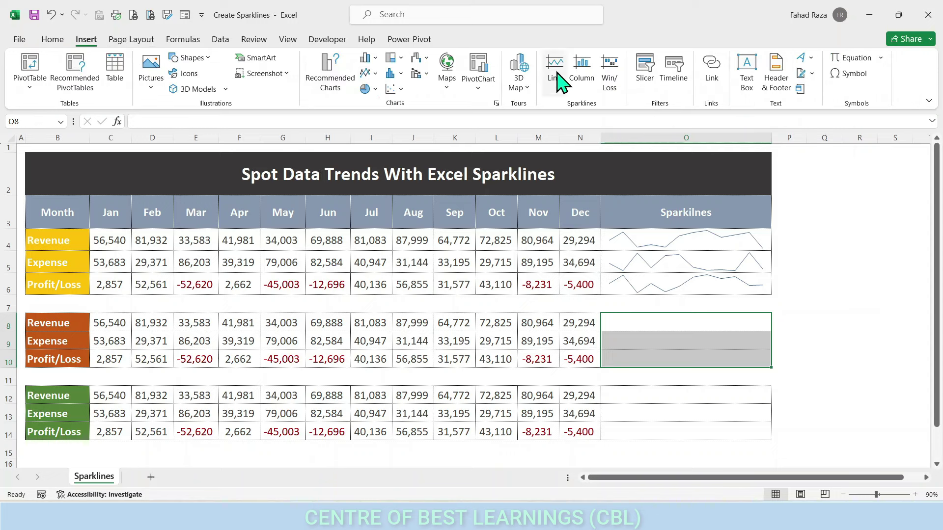
click(584, 71)
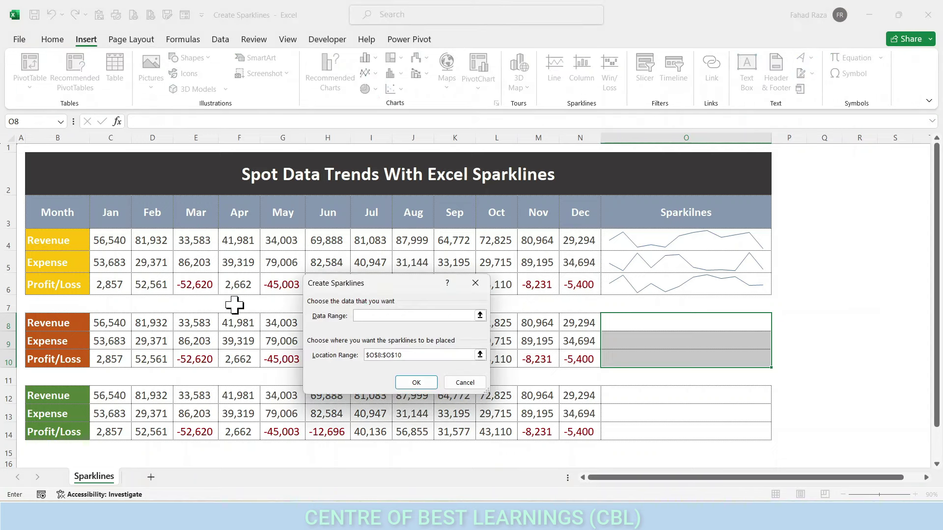
drag(121, 322, 581, 359)
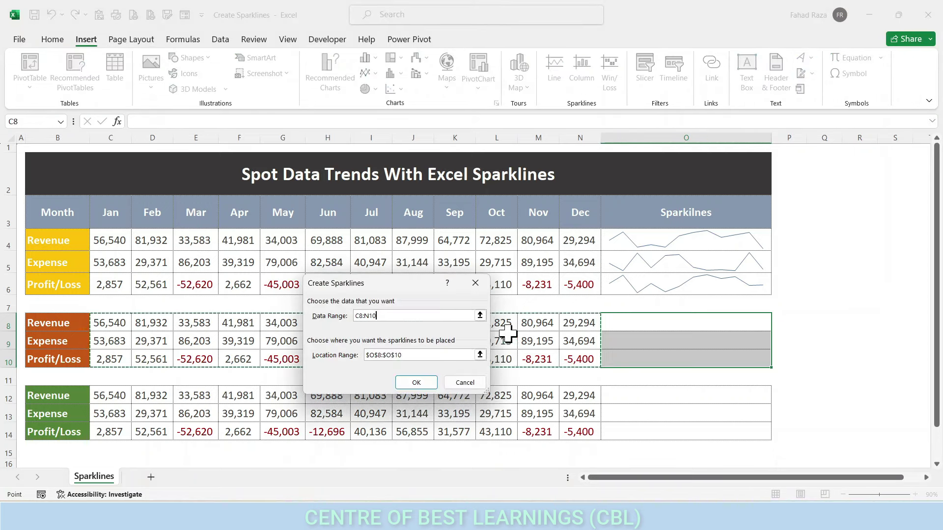
click(429, 383)
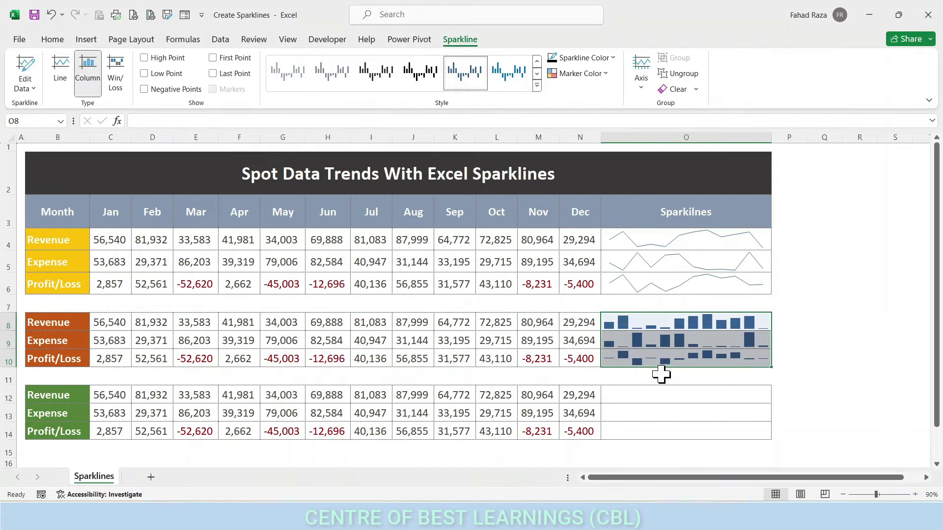
click(699, 326)
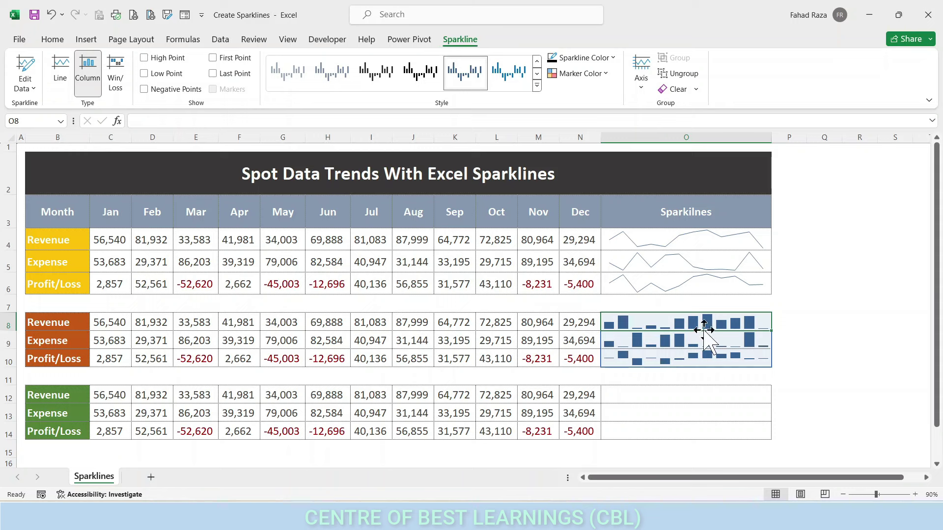
- Insert win/loss sparklines in O12:O14 for the revenue, expense and profit/loss data in C12:N14
drag(638, 395, 632, 429)
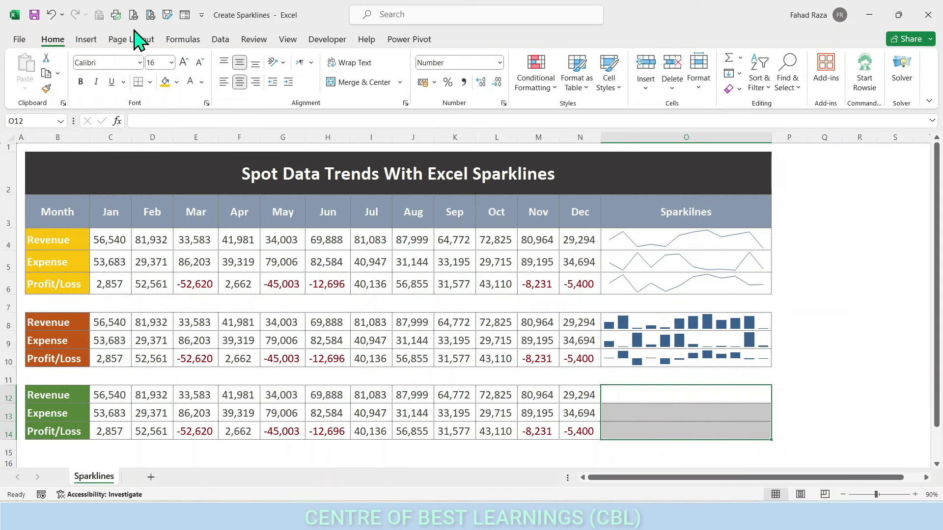
click(87, 40)
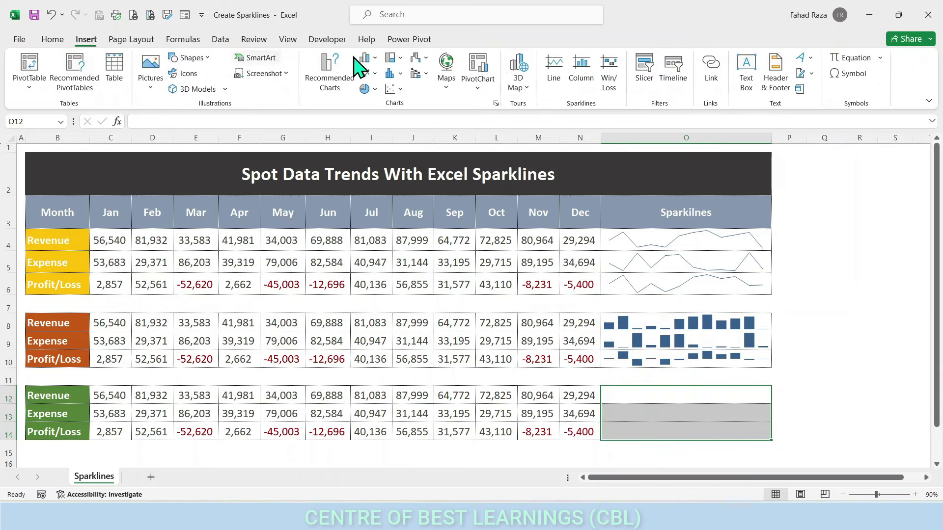
click(610, 74)
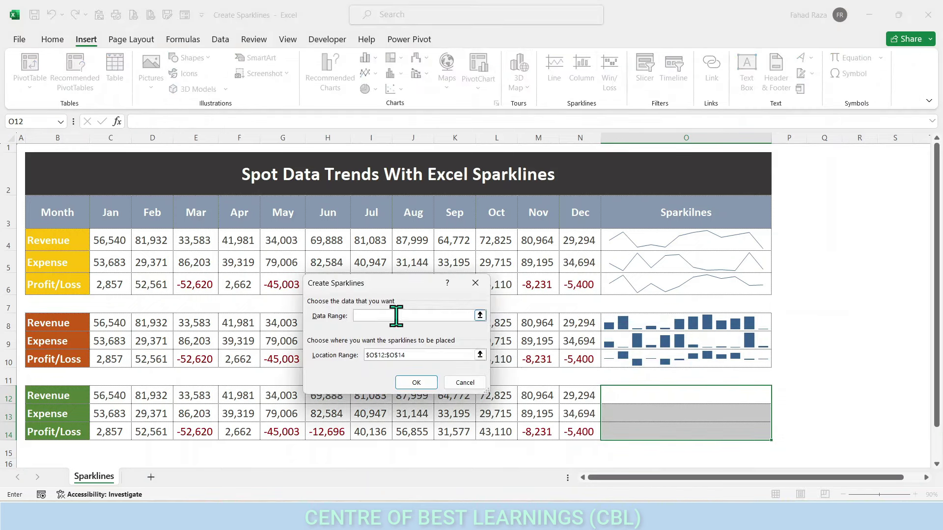
drag(113, 388, 576, 435)
click(418, 384)
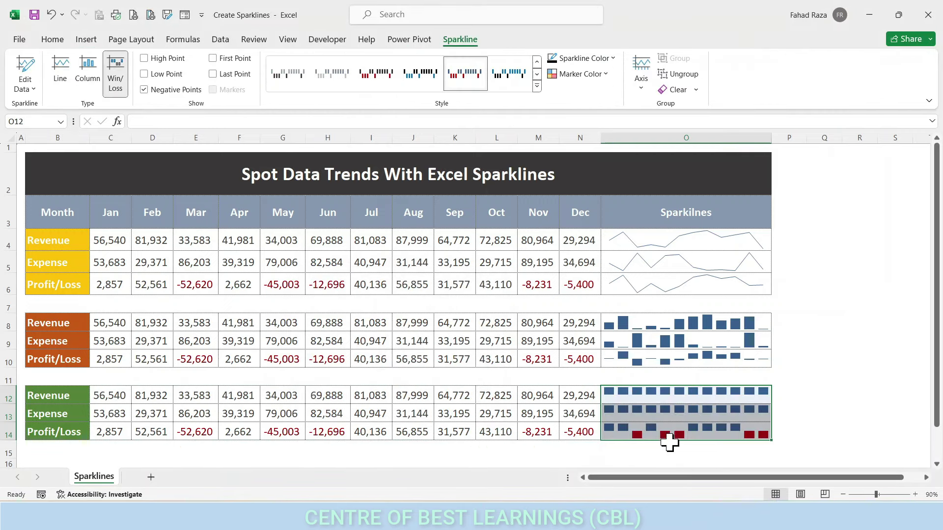
click(686, 434)
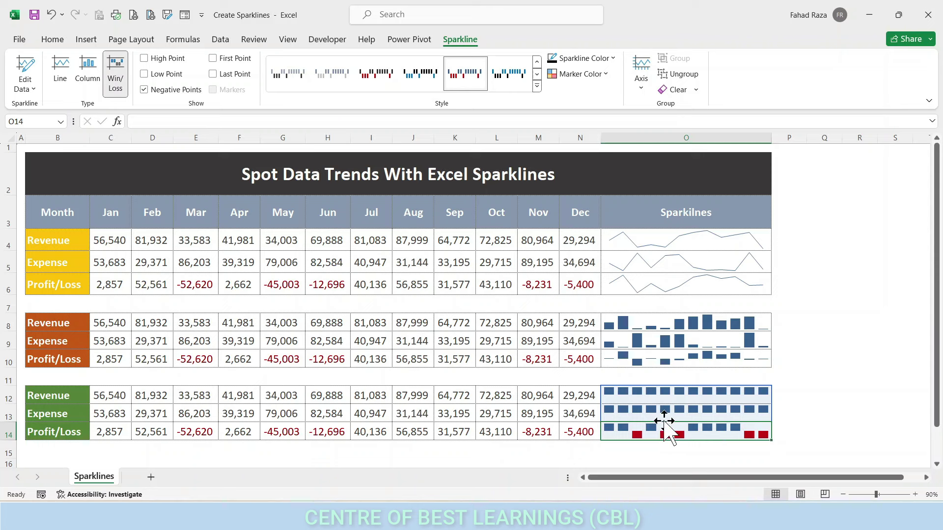
click(572, 415)
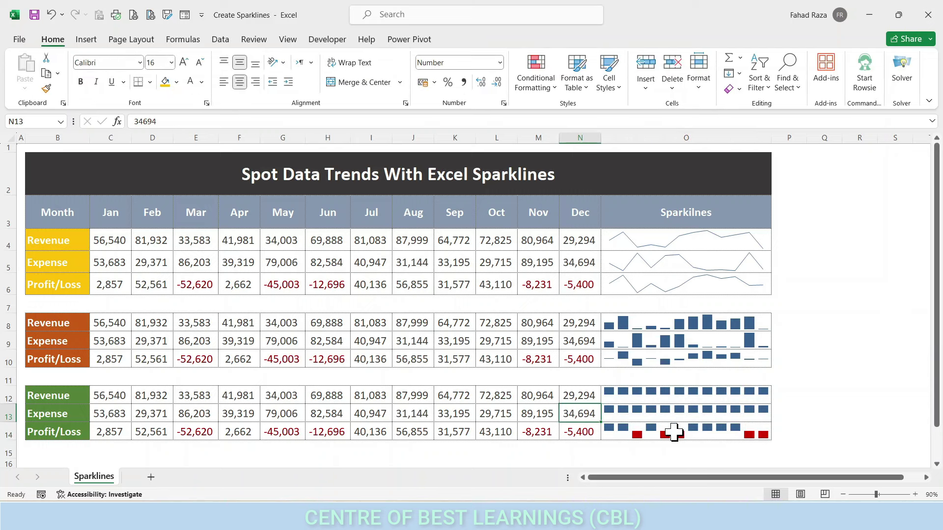
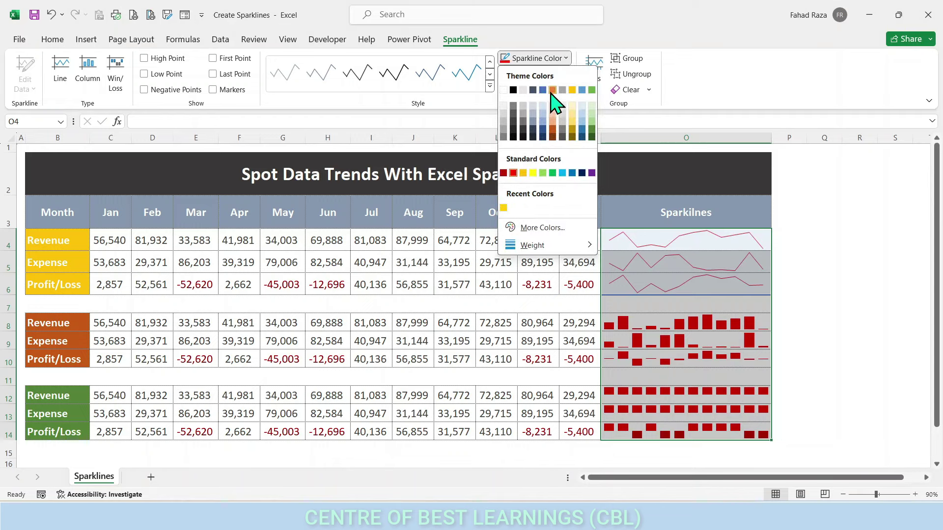
- Recolour all the sparklines in O4:O14 with the blue theme colour
click(544, 90)
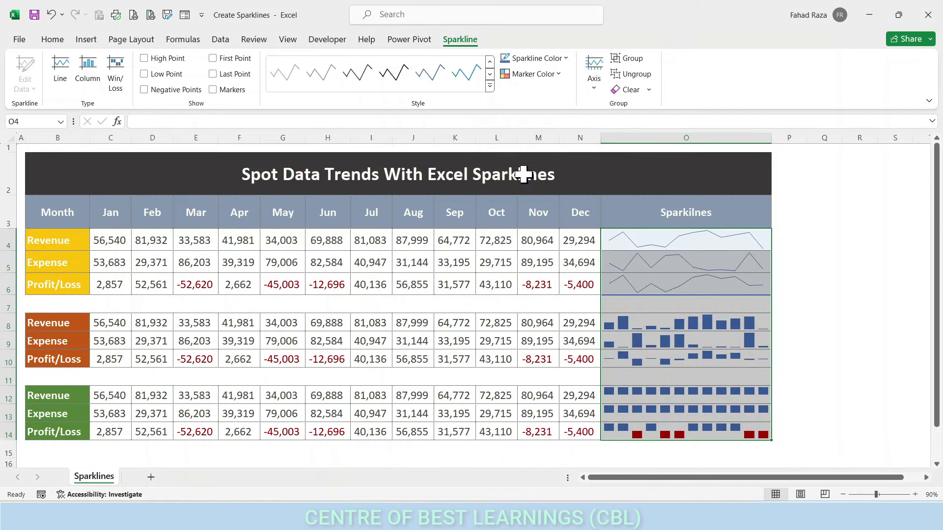
click(540, 77)
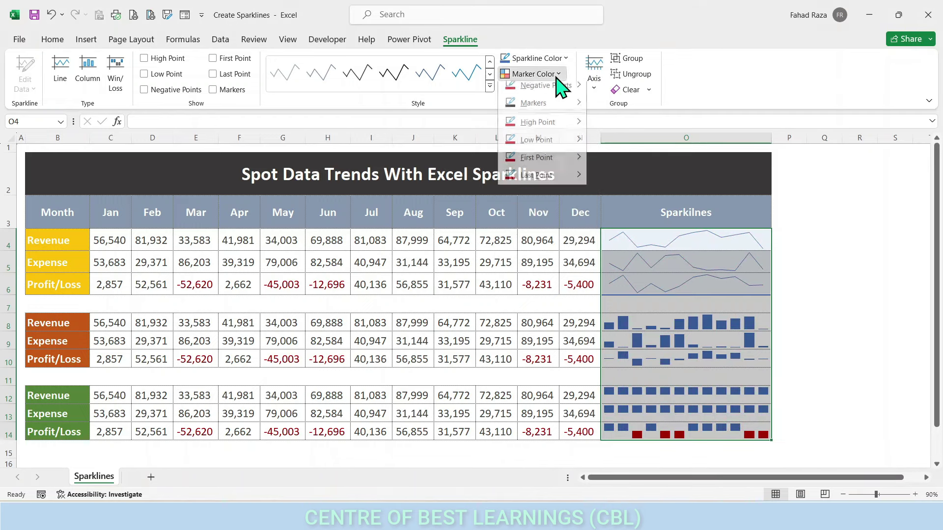
mouse_move(526, 111)
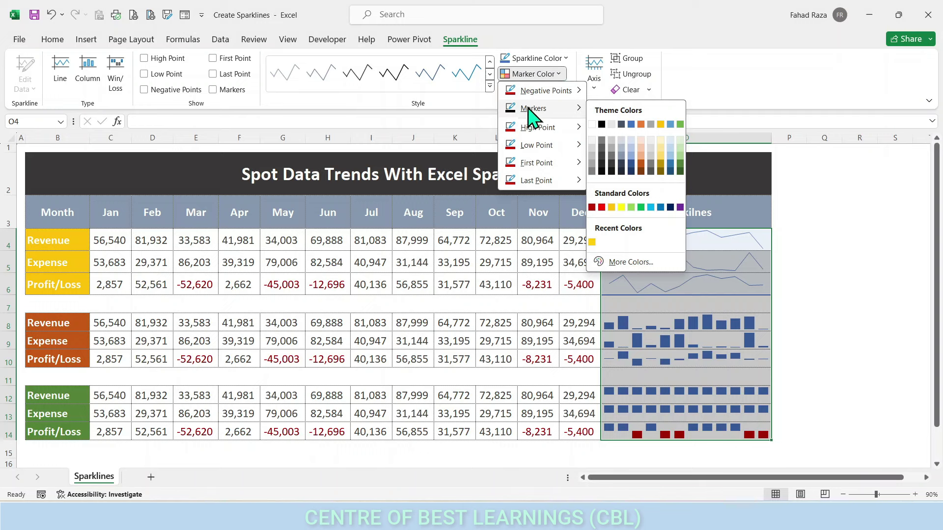
click(528, 40)
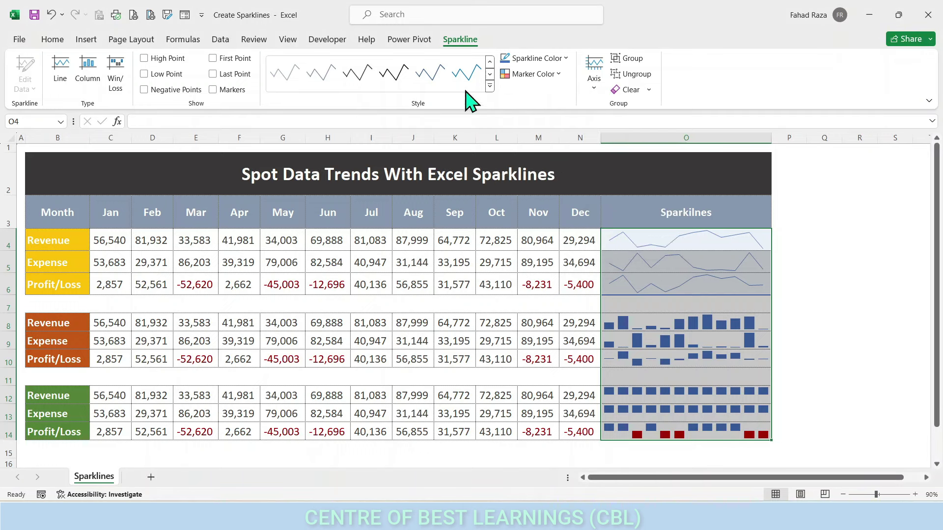
click(490, 86)
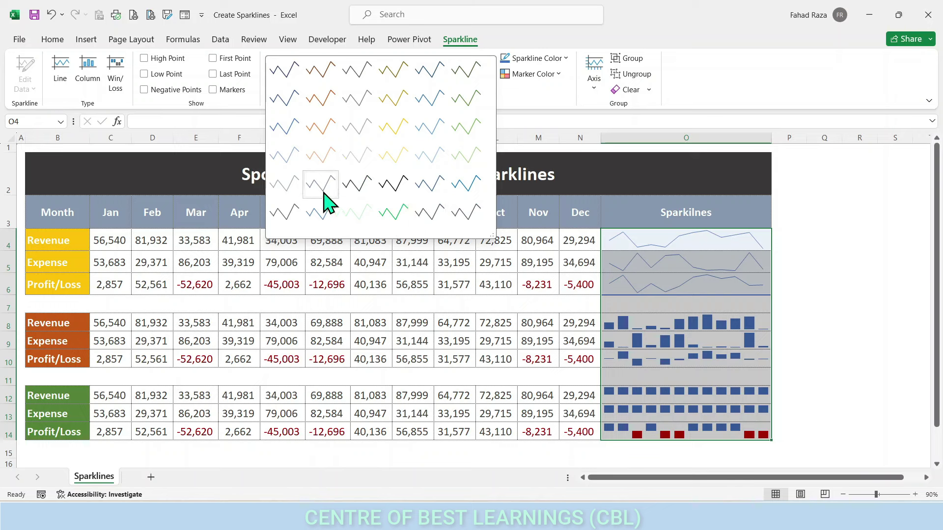
click(564, 59)
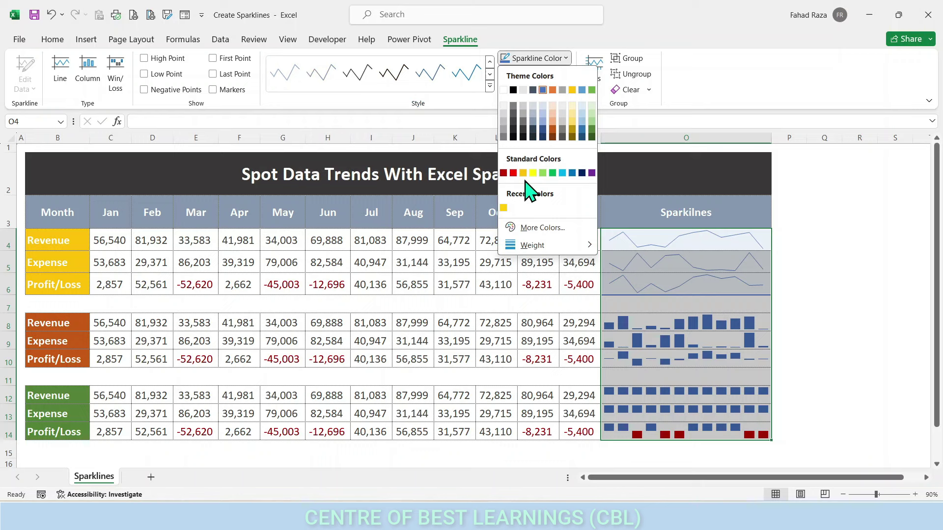
key(Escape)
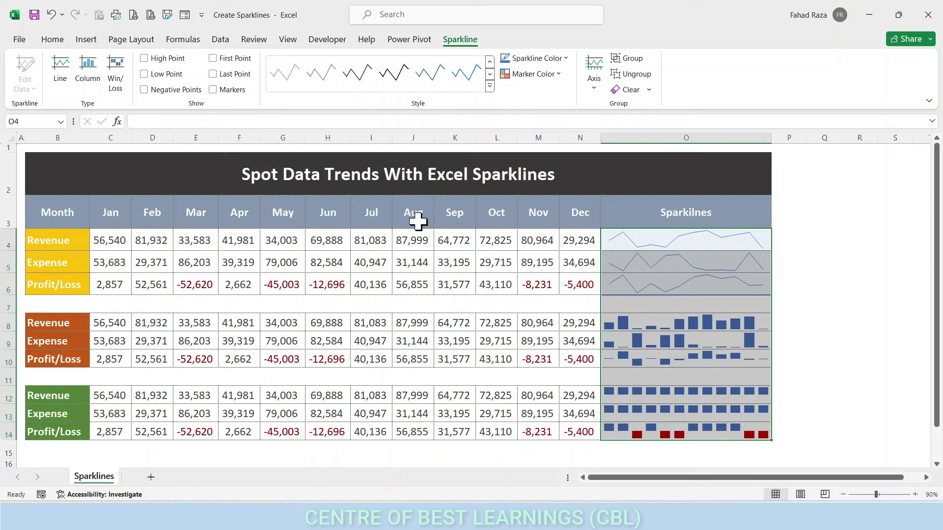
- Show markers on the sparklines in O4:O14 and try preset styles, ending with the dark blue one with red markers
click(214, 92)
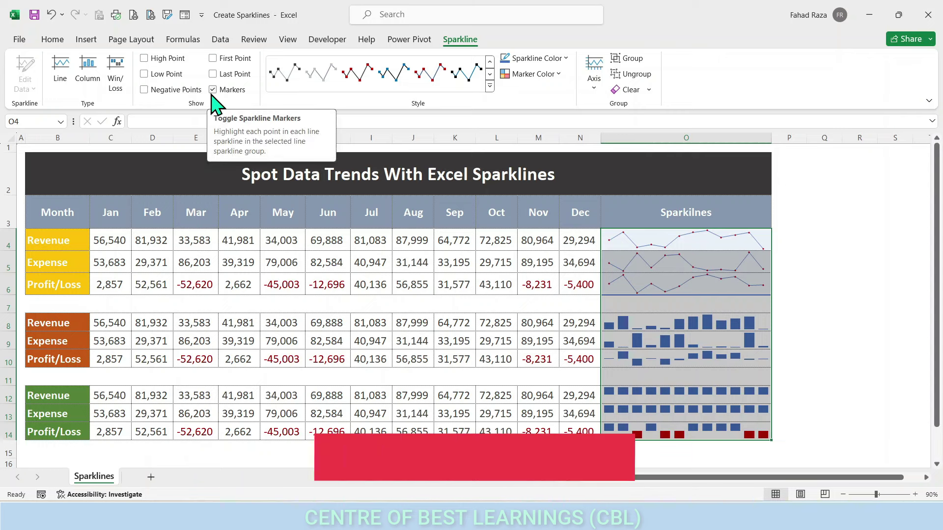
click(490, 86)
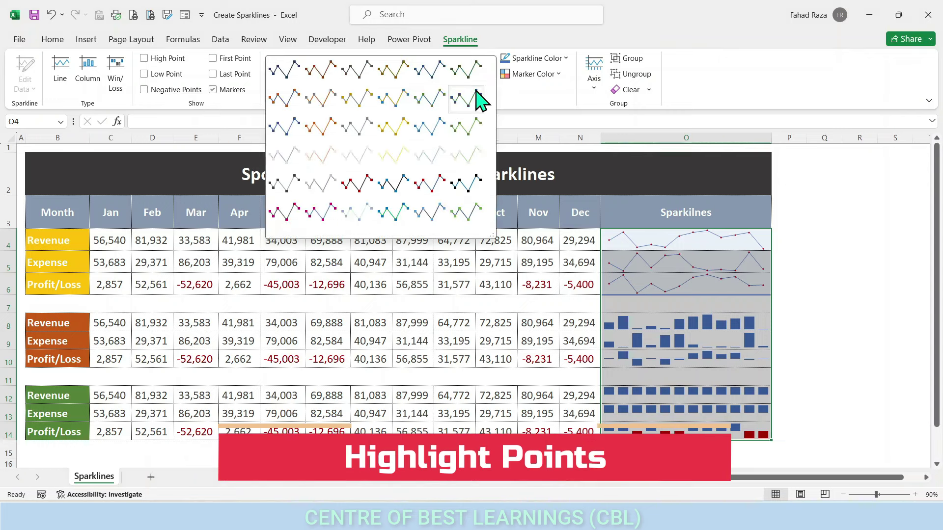
click(328, 220)
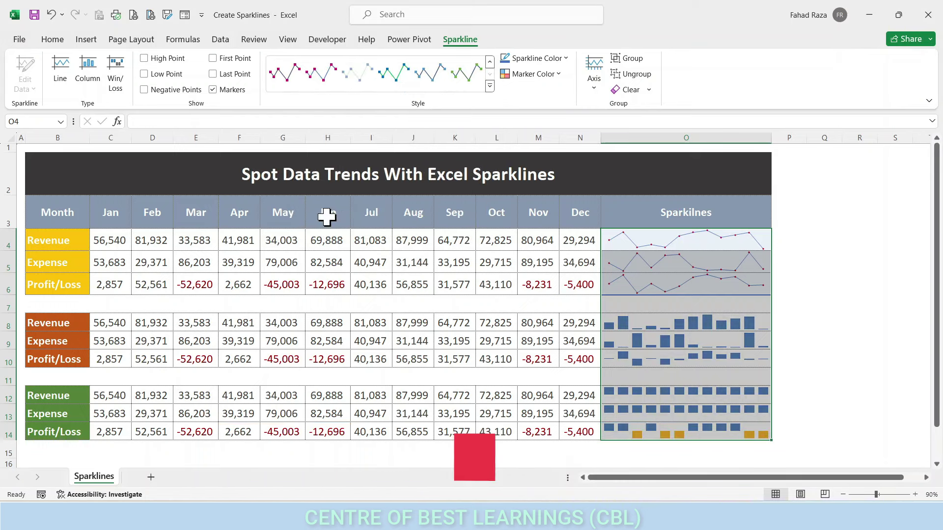
click(490, 86)
click(429, 193)
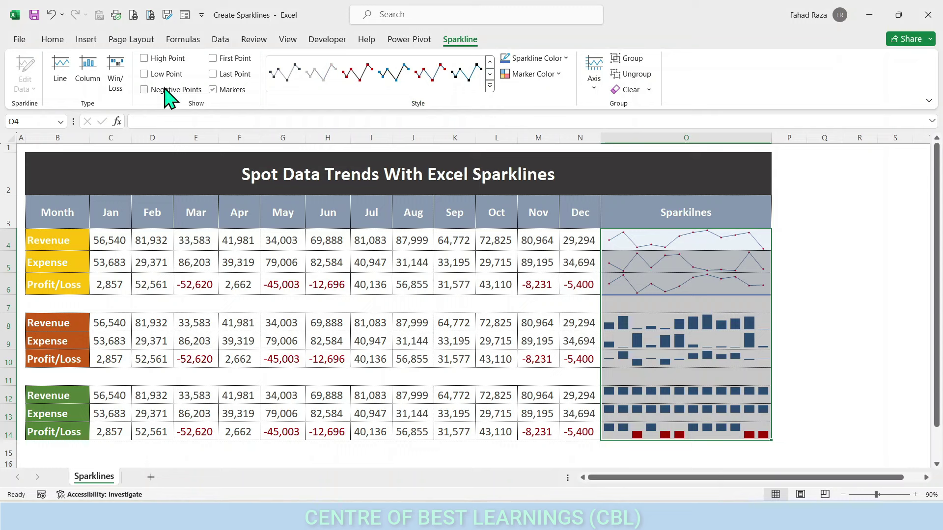
- Highlight the high, low, negative, first and last points of the sparklines in O4:O14
click(144, 59)
click(144, 74)
click(144, 90)
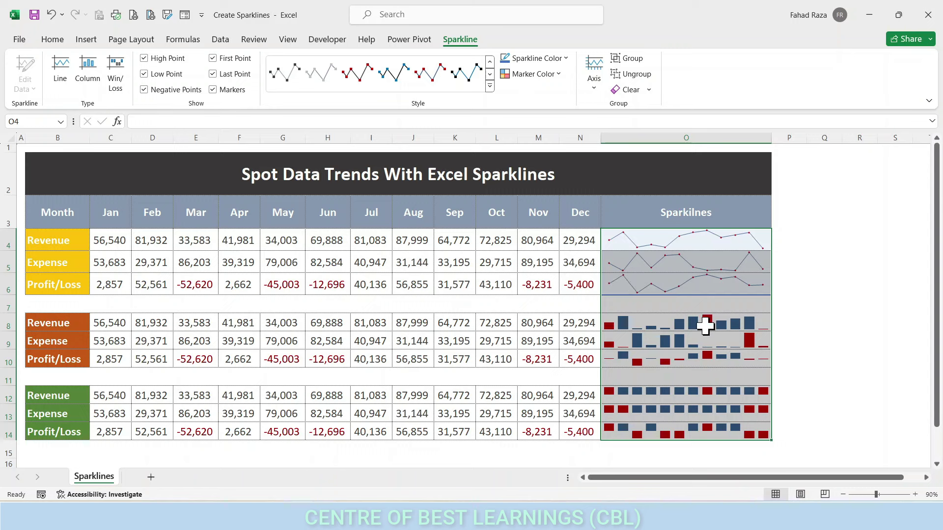
- Apply the blue multicoloured preset style from the gallery's last row, second sample, to all the sparklines in O4:O14
click(490, 86)
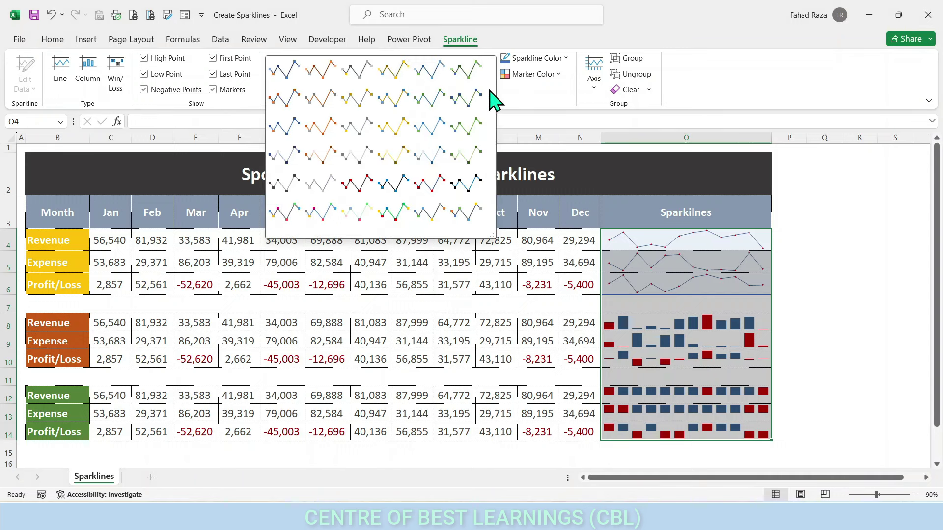
click(315, 216)
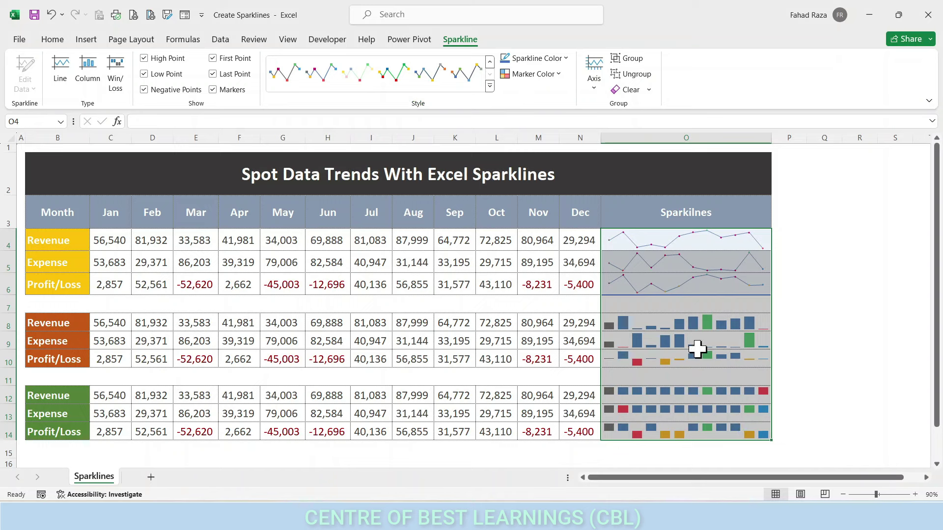
click(693, 347)
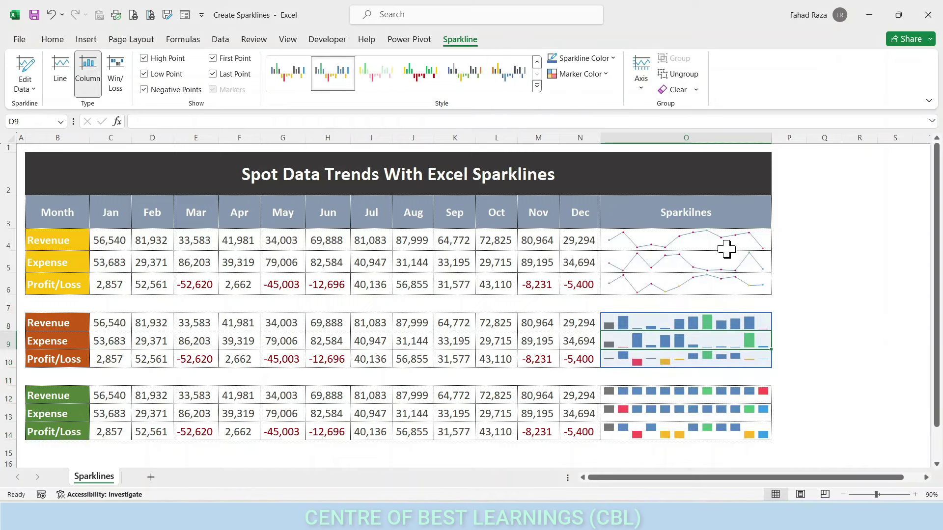
- Resize the sparklines in O4:O6 by slightly narrowing column O and increasing the height of row 4
drag(751, 242, 698, 397)
click(741, 214)
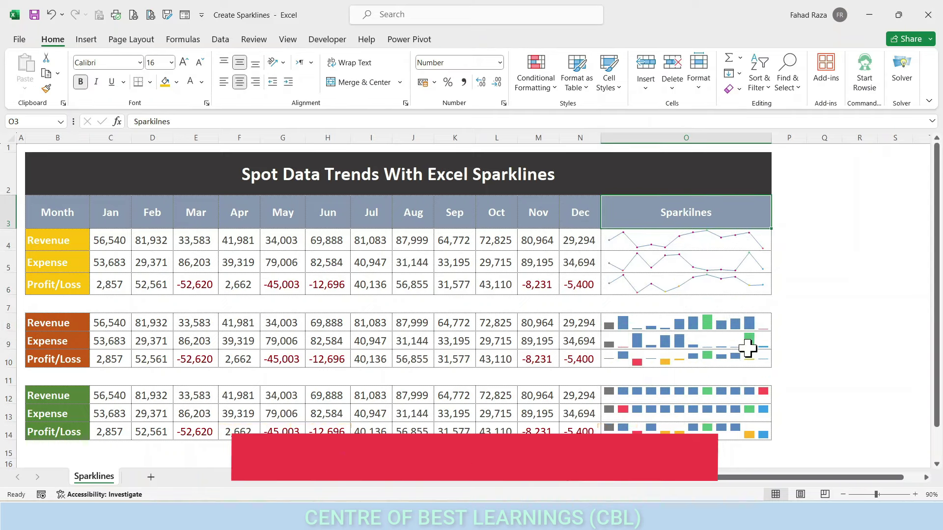
click(706, 248)
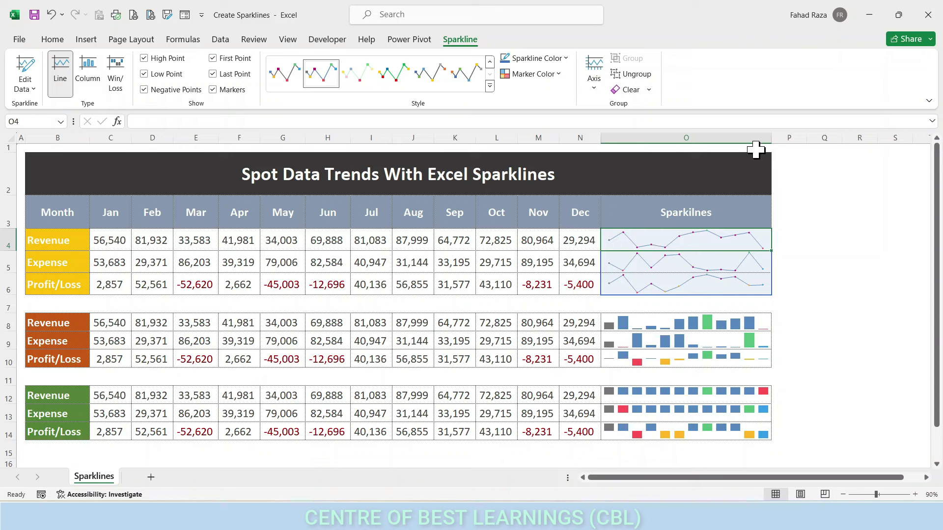
mouse_move(771, 138)
mouse_down()
mouse_move(816, 140)
mouse_move(706, 143)
mouse_move(756, 143)
mouse_up()
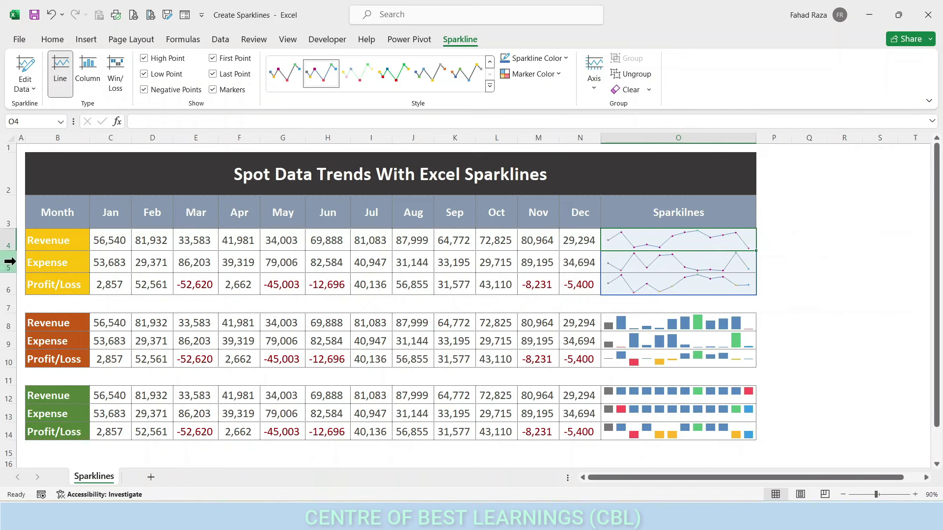
mouse_move(10, 250)
mouse_down()
mouse_move(9, 269)
mouse_move(11, 253)
mouse_up()
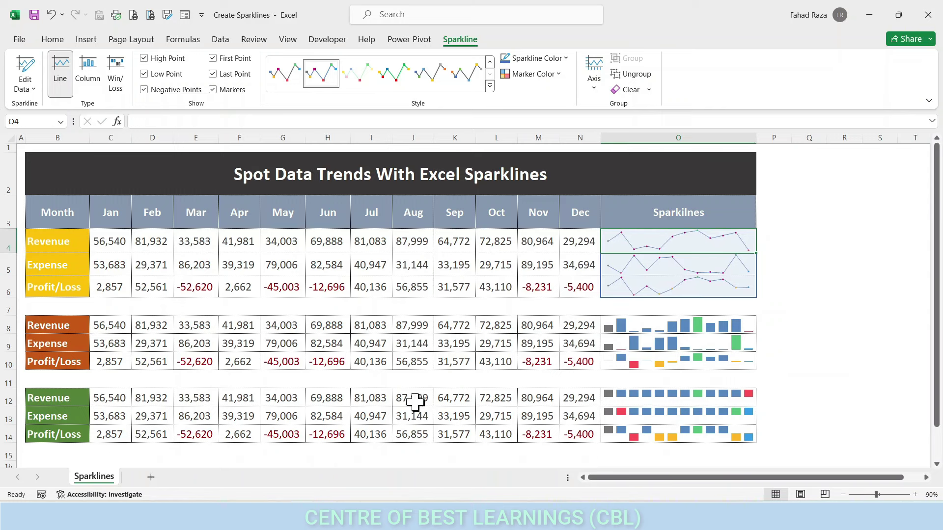
- Convert the line sparklines in O4:O6 to the column type and back to line
click(696, 286)
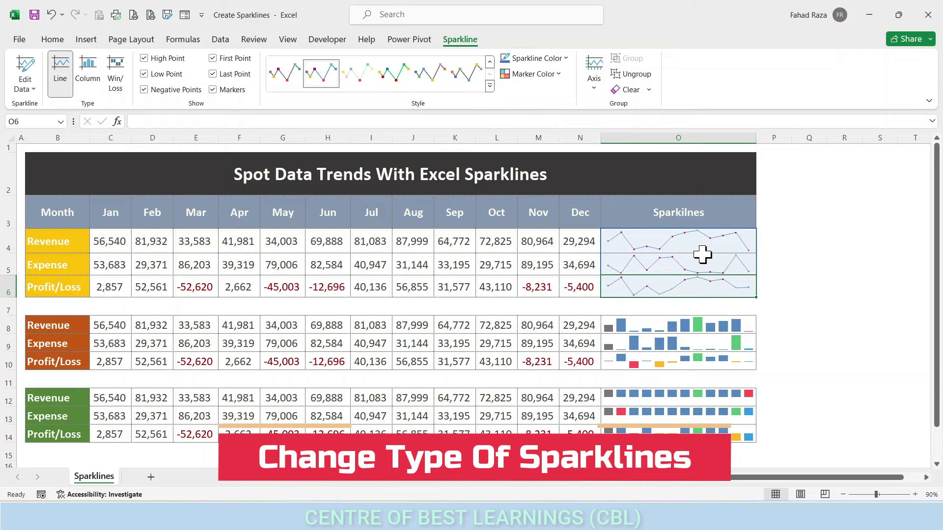
click(680, 241)
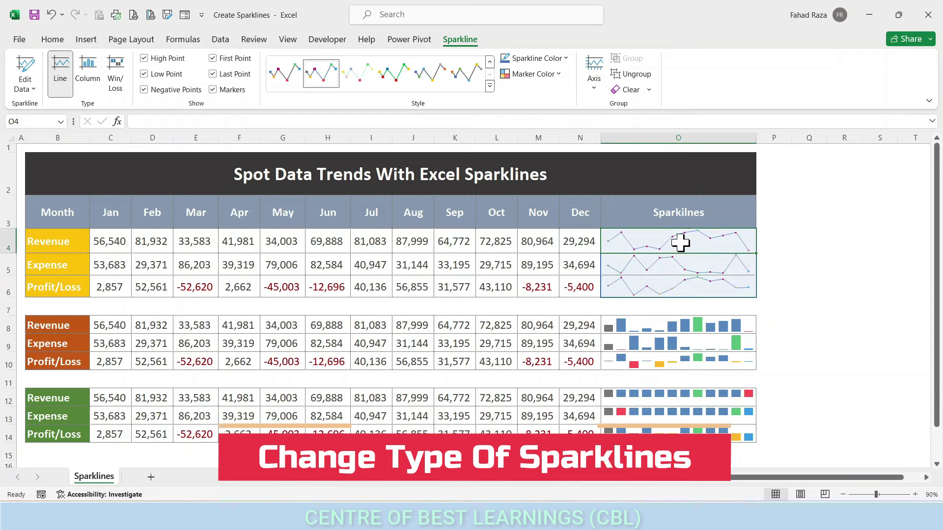
drag(682, 242, 675, 280)
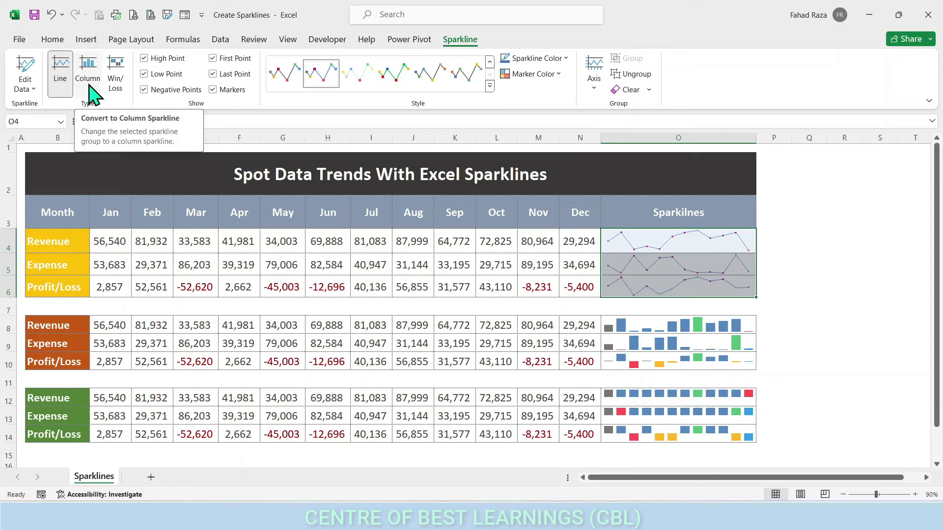
click(94, 83)
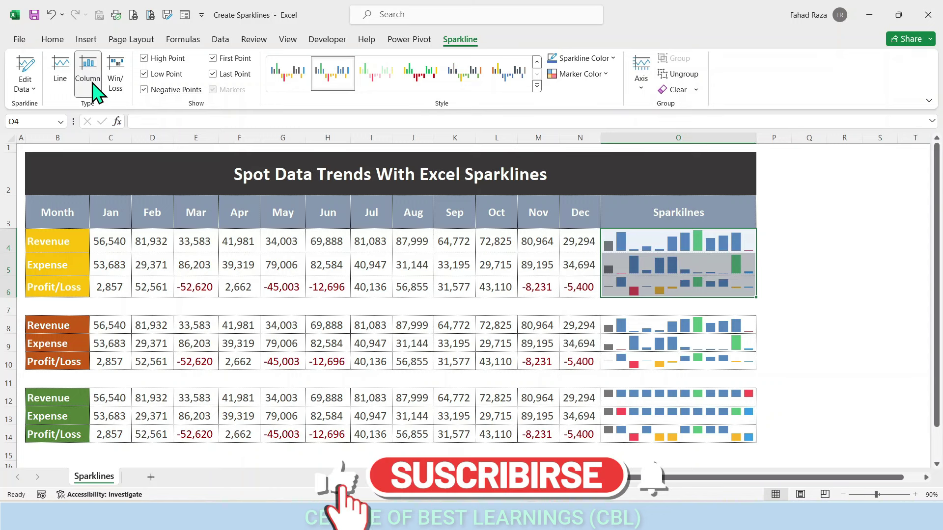
click(61, 78)
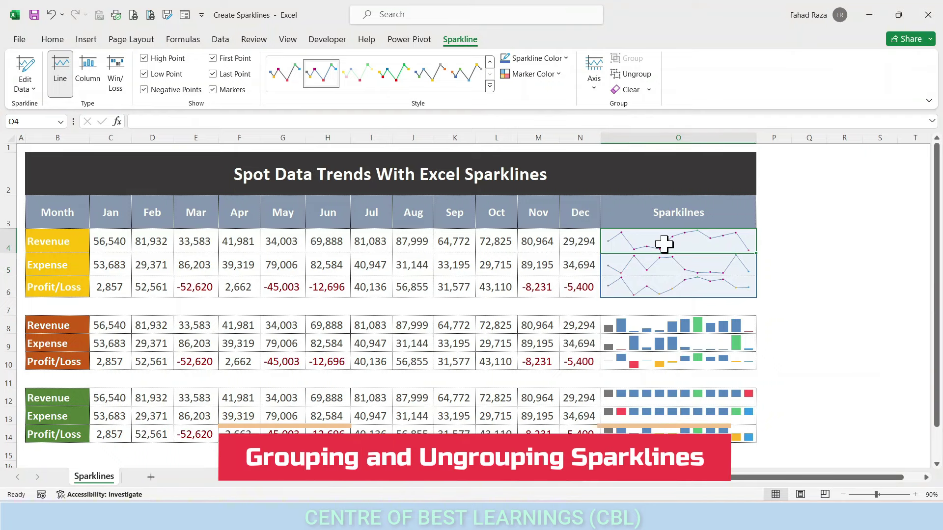
- Select a cell in each sparkline group to show its extent, and switch the O4:O6 group to column and back from O4 alone
drag(664, 248, 654, 279)
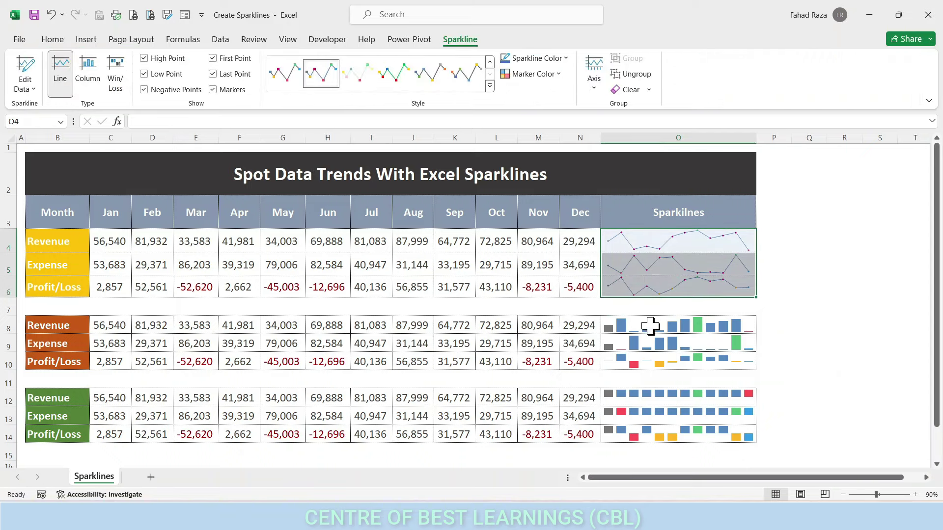
click(650, 325)
click(644, 362)
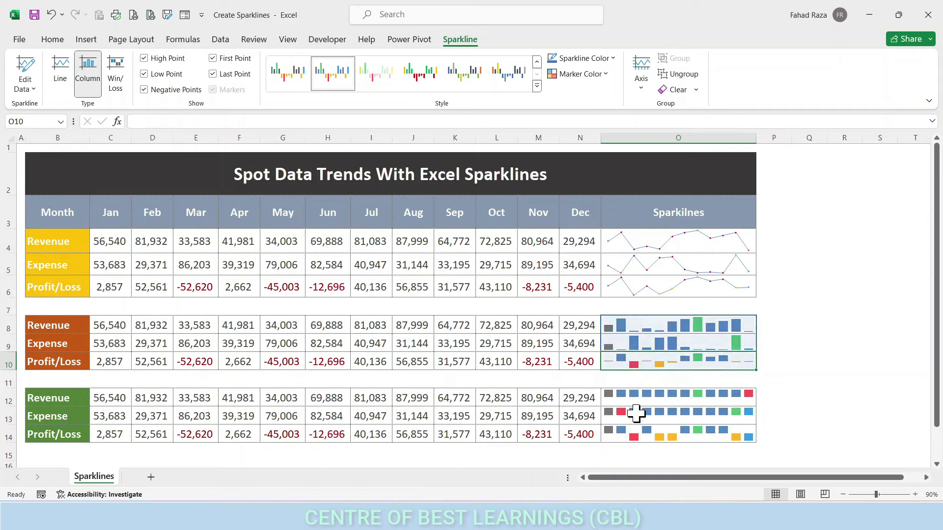
click(636, 414)
click(645, 248)
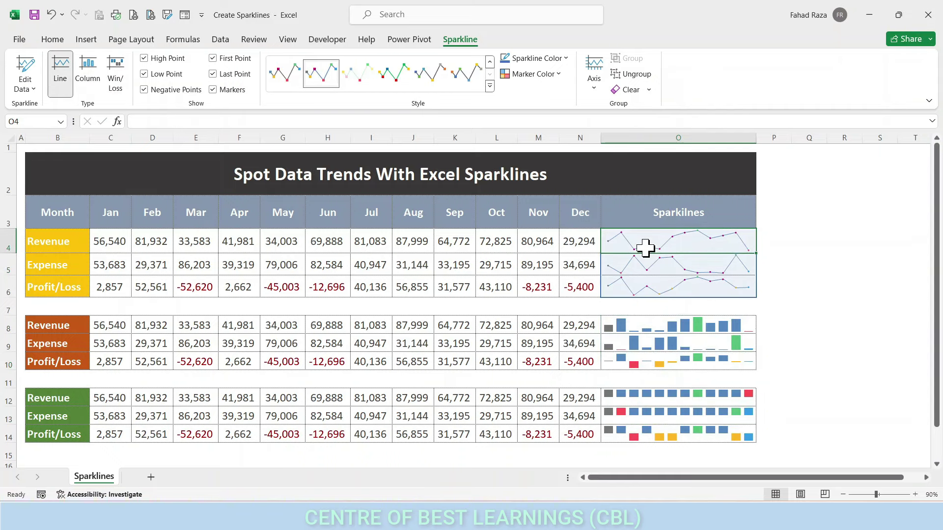
click(87, 73)
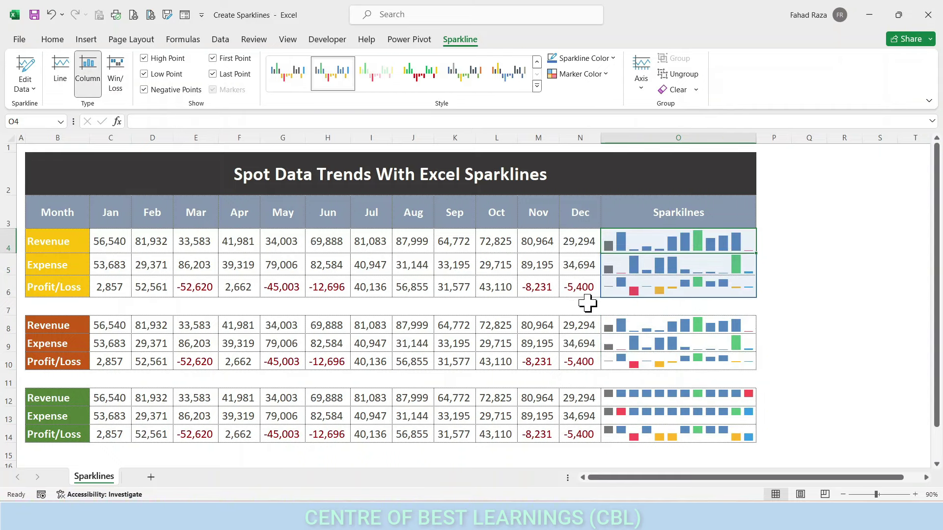
click(61, 75)
- Ungroup the sparklines in O5 and O4 individually and group O4:O6 together again
drag(669, 243, 670, 282)
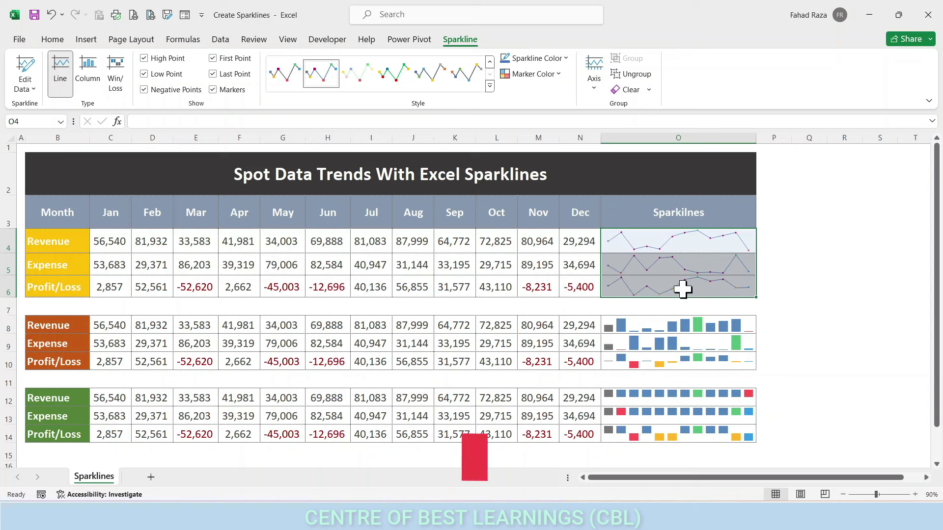
click(672, 270)
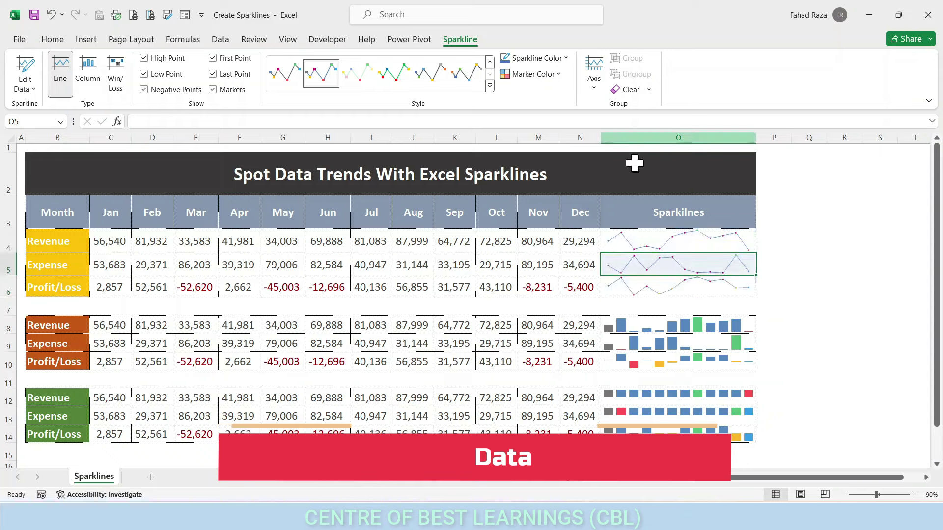
click(658, 246)
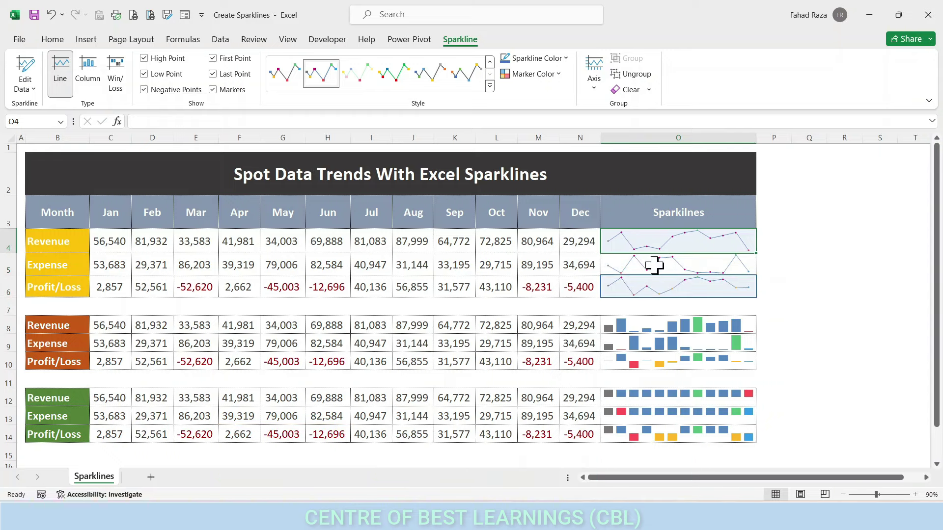
click(633, 74)
drag(648, 244, 646, 284)
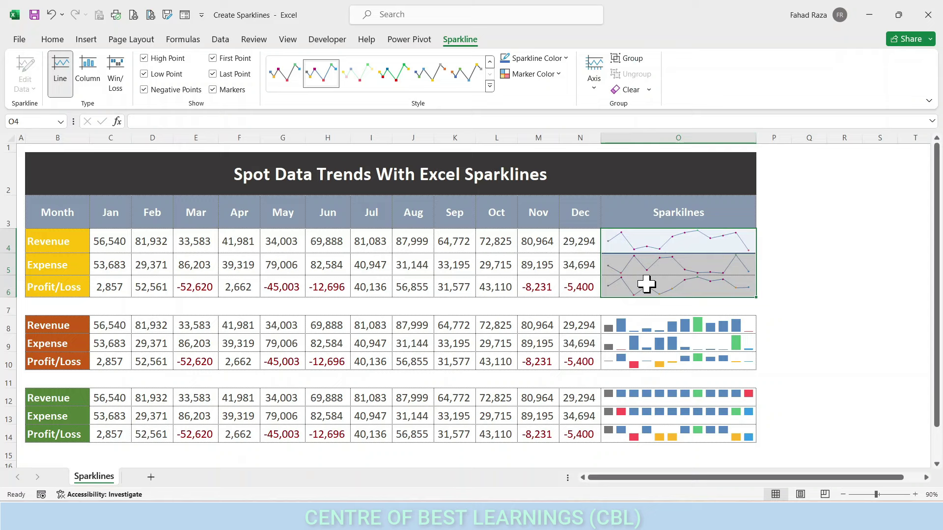
click(630, 58)
click(656, 268)
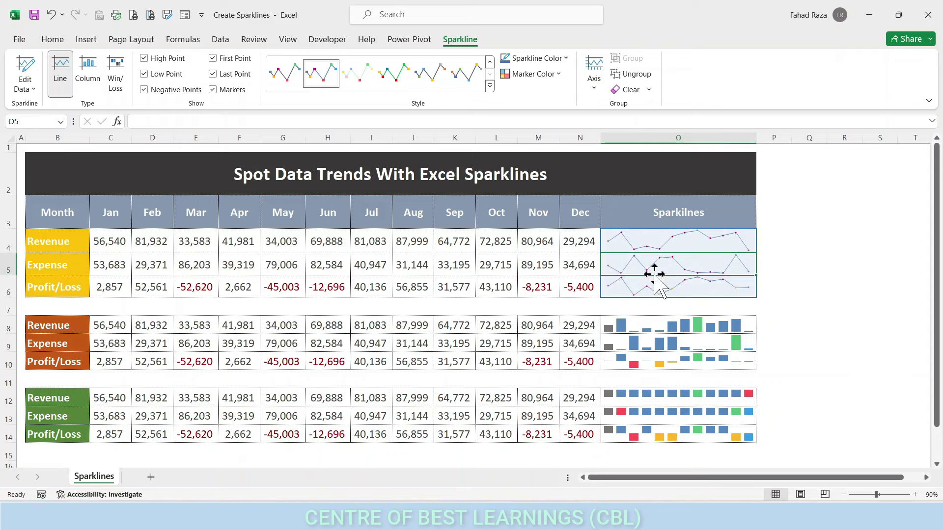
- Review the data editing options for O4:O6 and open the single sparkline's source range for O4, closing it without changes
click(631, 242)
drag(630, 242, 627, 280)
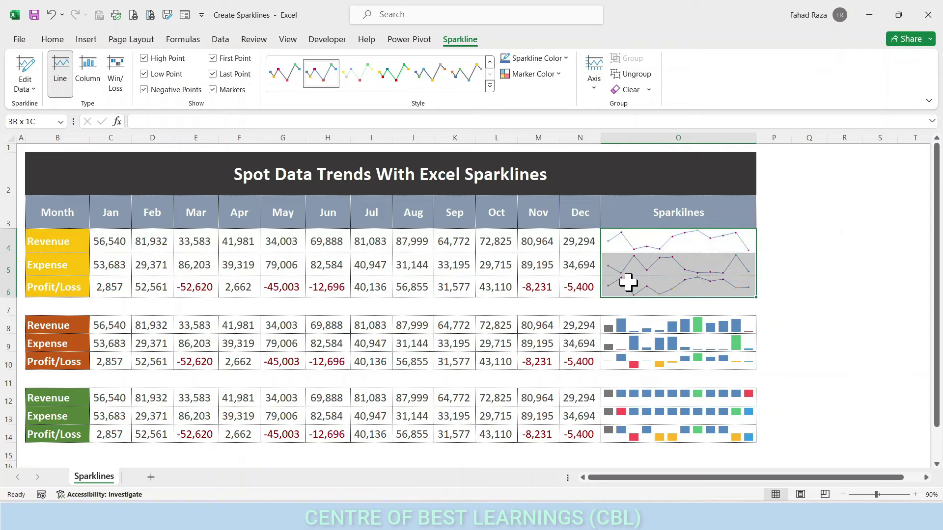
click(25, 84)
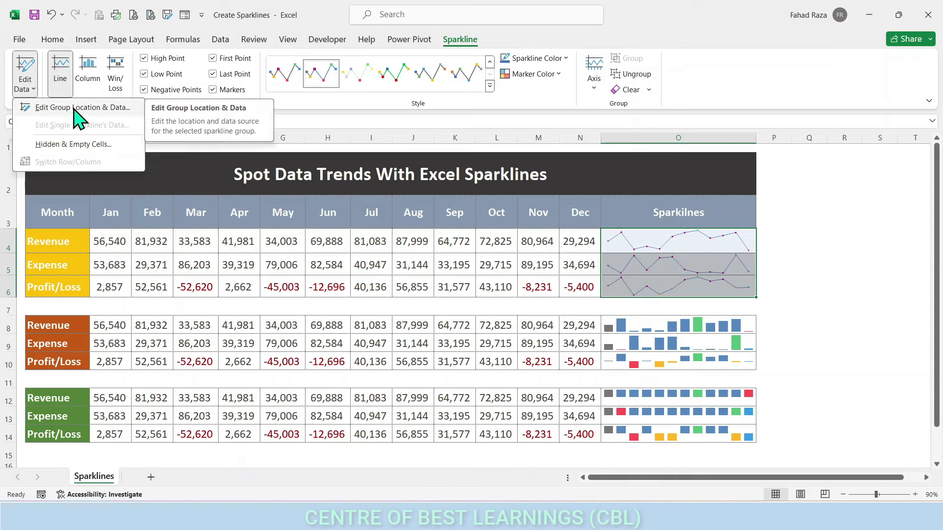
click(633, 238)
click(635, 239)
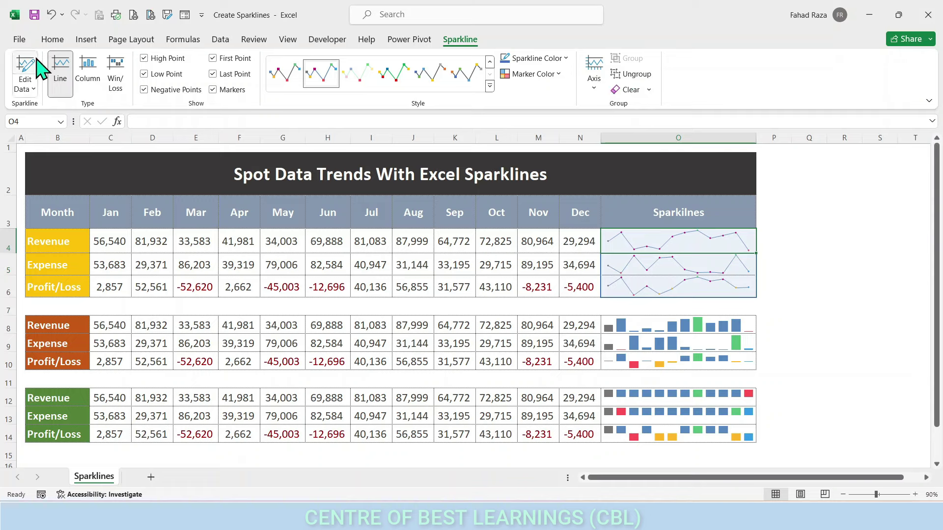
click(24, 85)
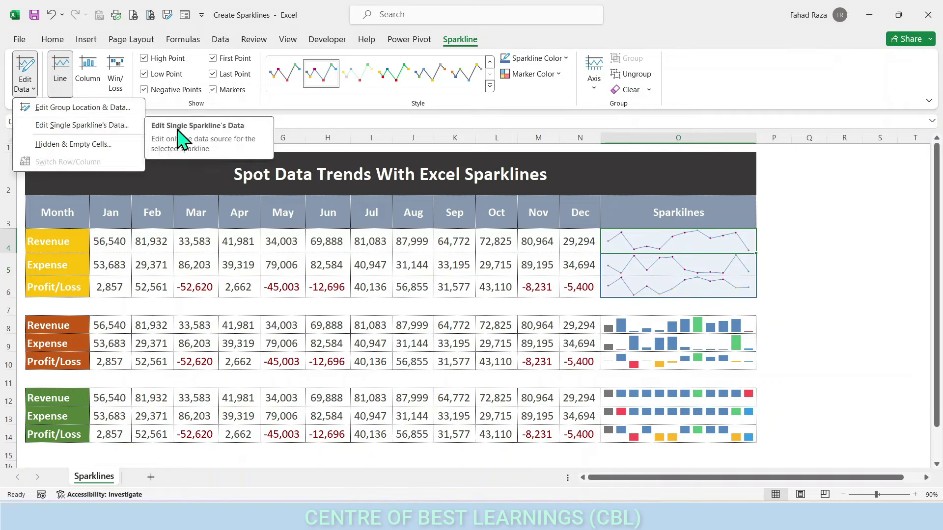
click(86, 126)
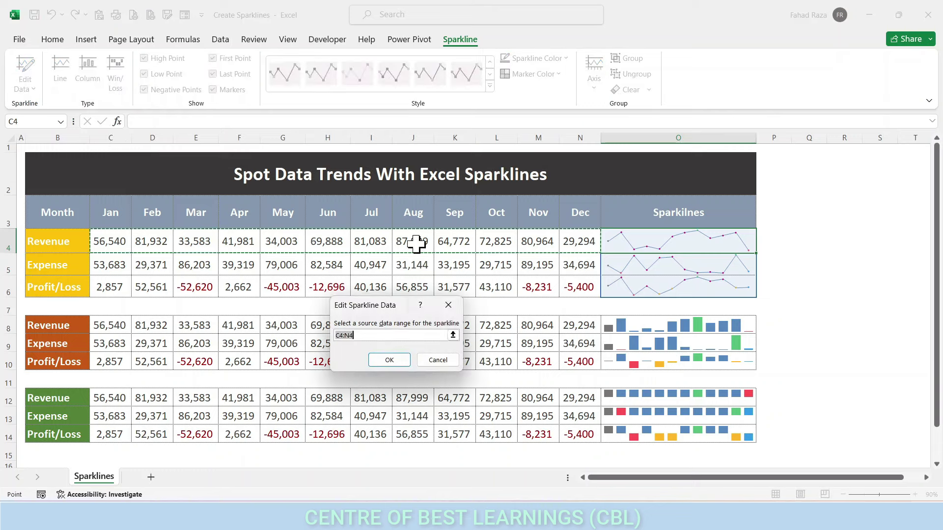
click(447, 305)
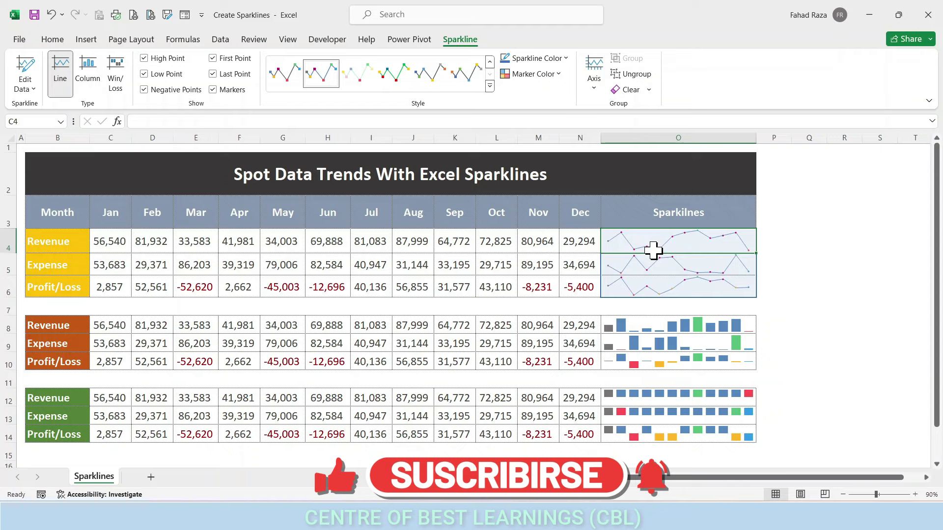
- Clear the September, October and April revenue values in K4, L4 and F4 of the first table
click(461, 245)
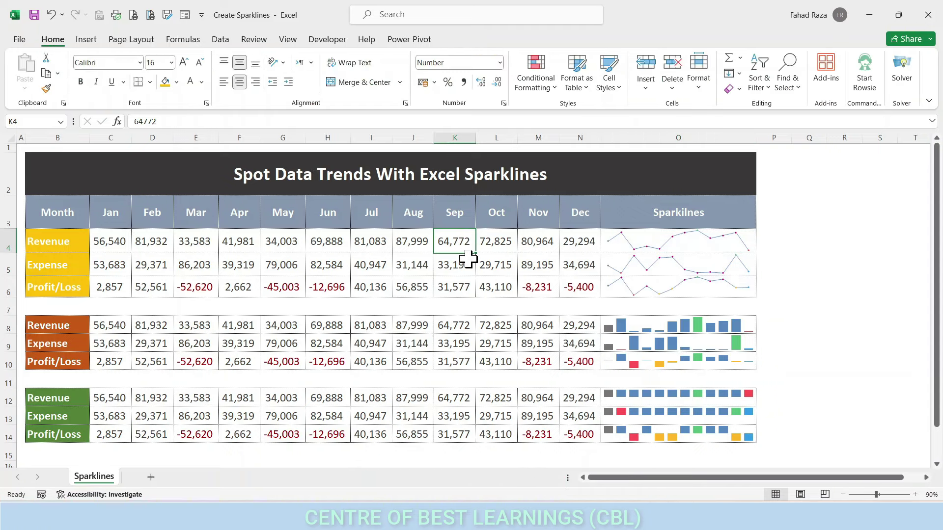
key(Delete)
click(495, 240)
key(Delete)
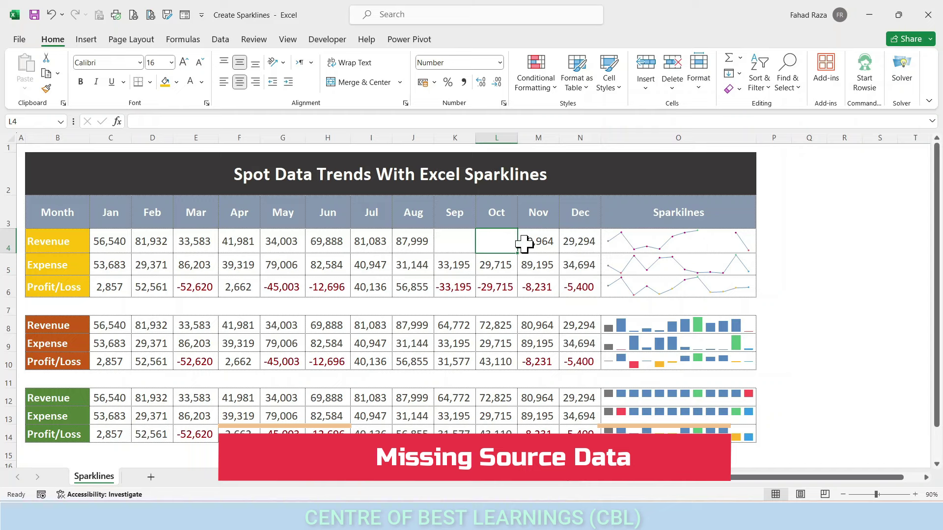
click(239, 242)
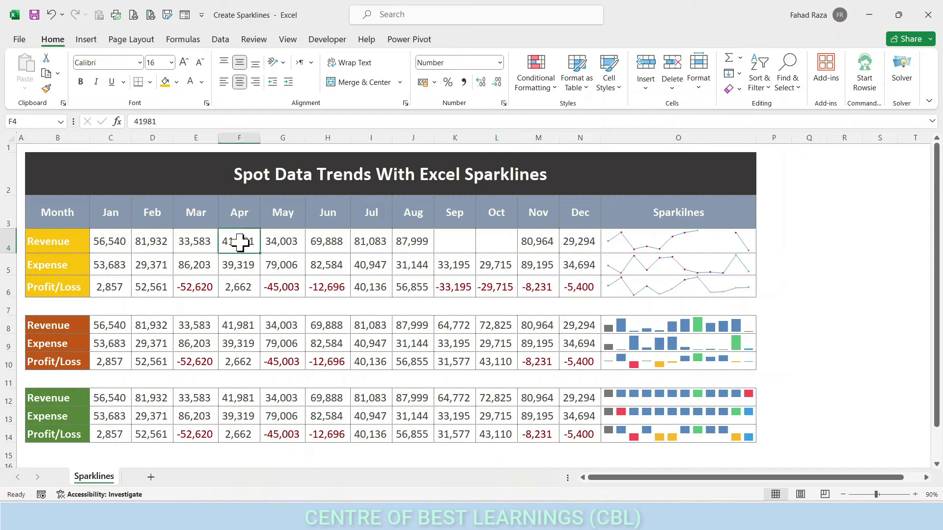
key(Delete)
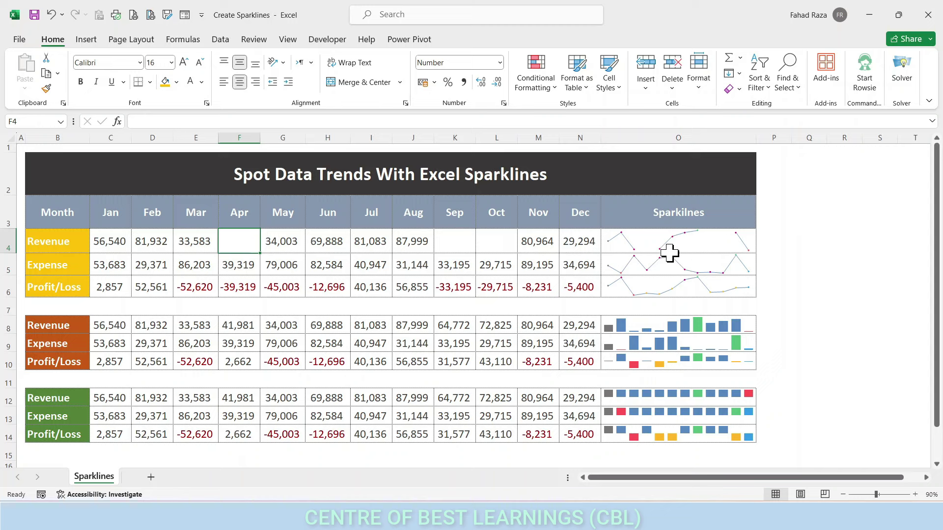
- Ungroup the Revenue sparkline in O4 and set its empty cells to connect data points with a line
click(685, 247)
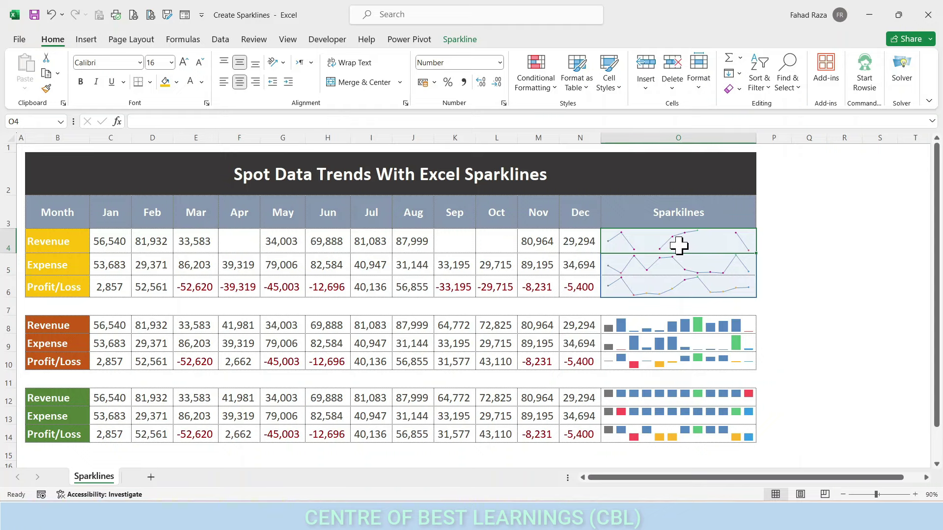
click(460, 39)
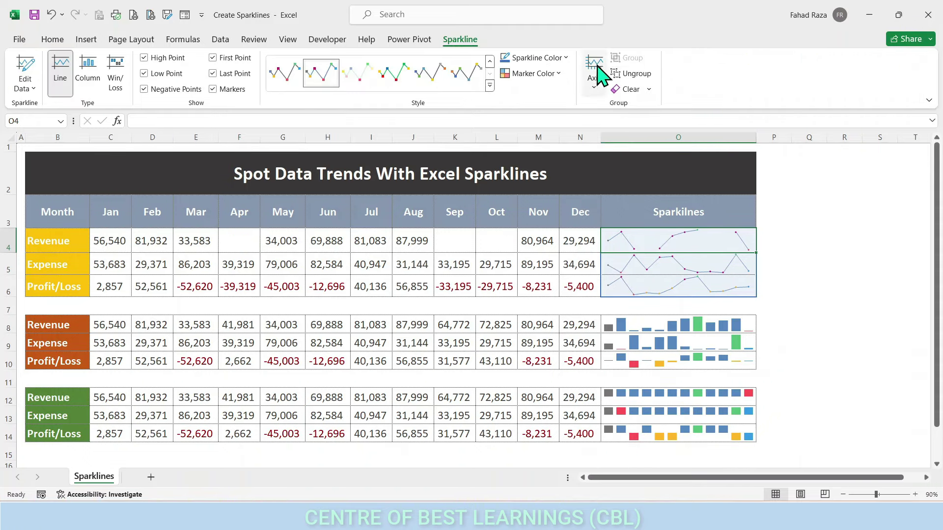
click(636, 74)
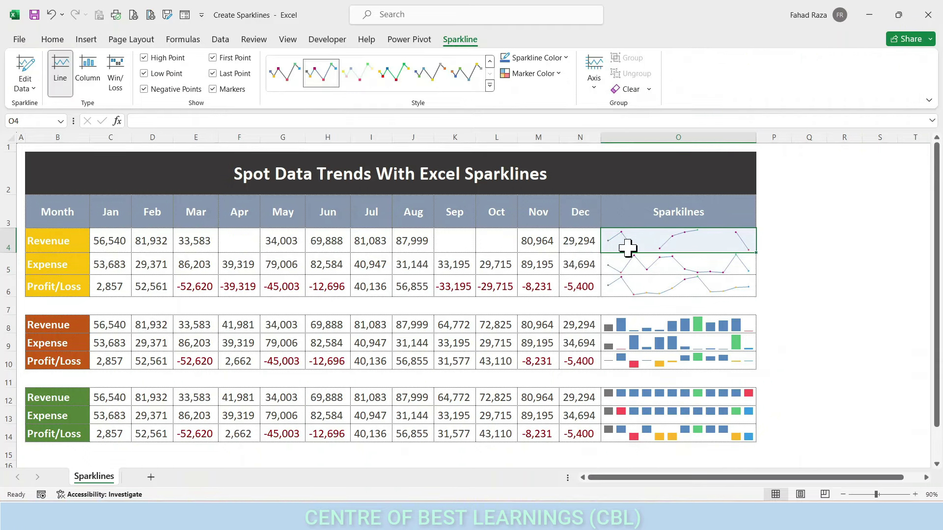
click(30, 85)
click(49, 140)
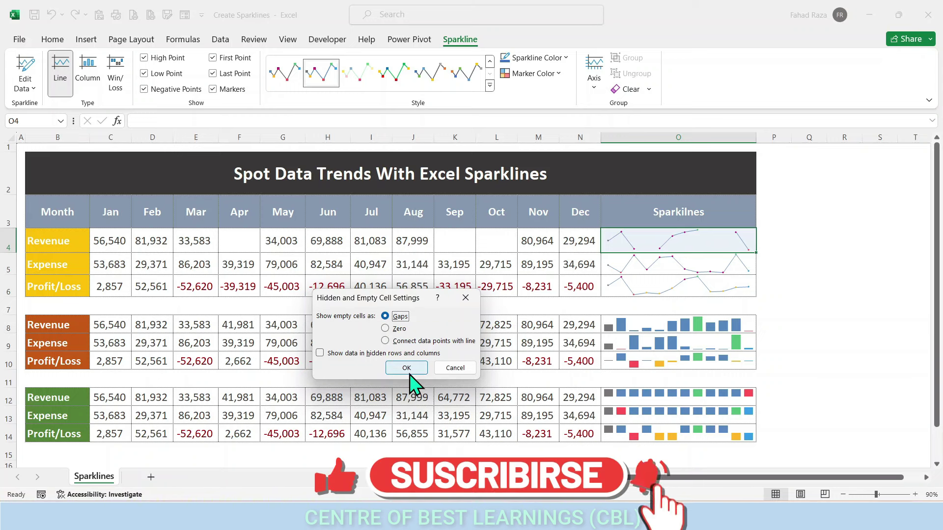
click(385, 340)
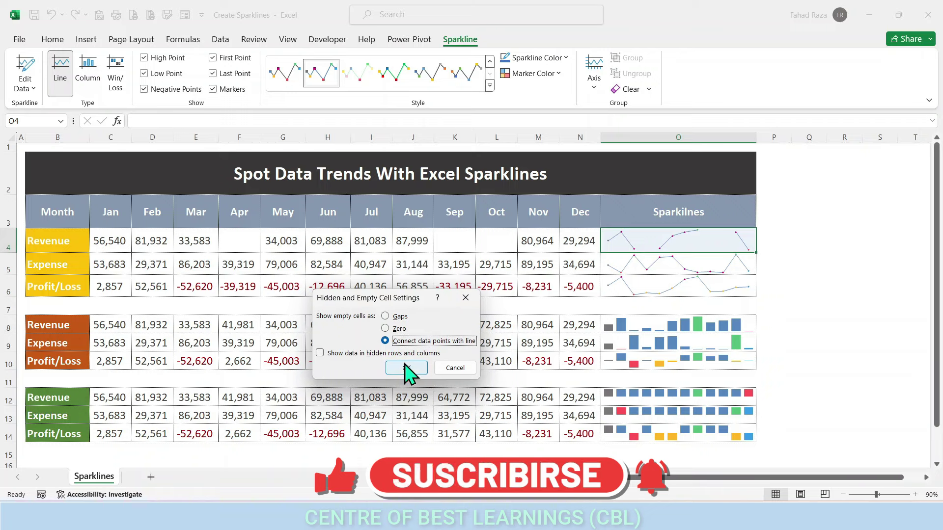
click(405, 368)
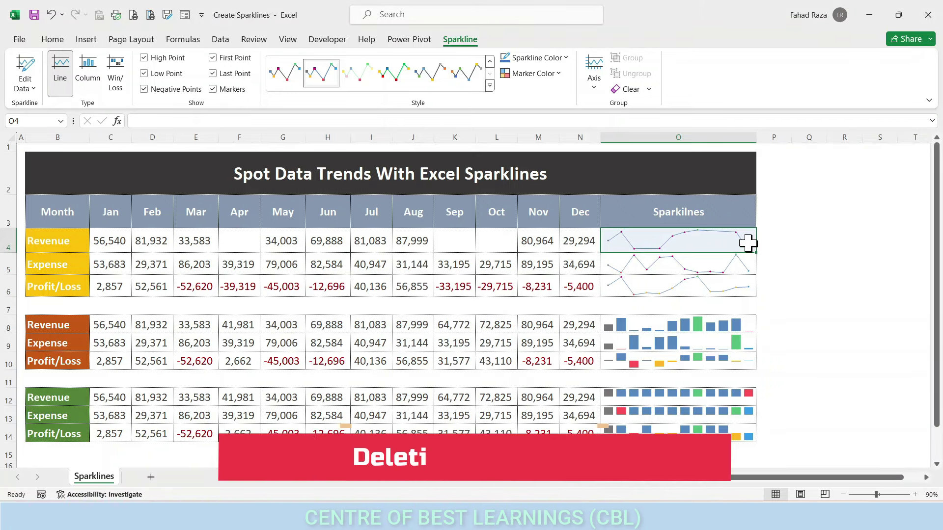
click(685, 255)
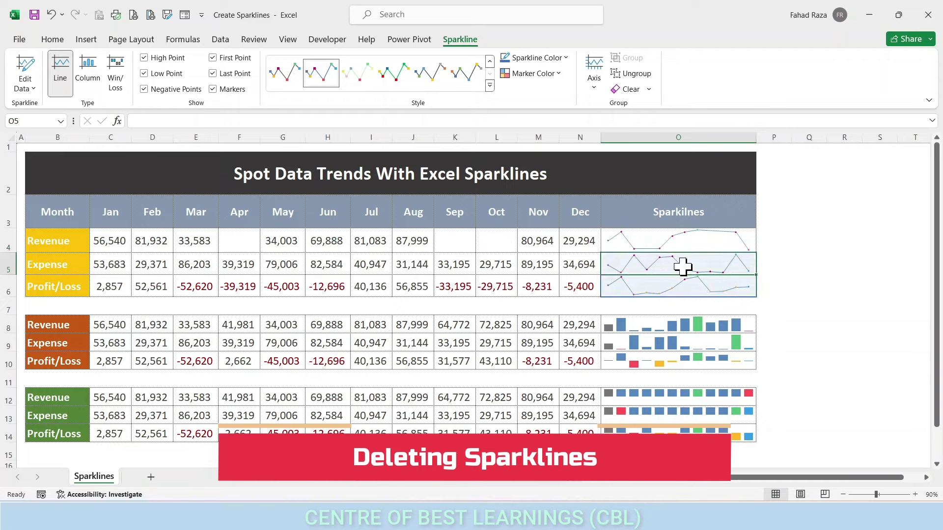
click(630, 341)
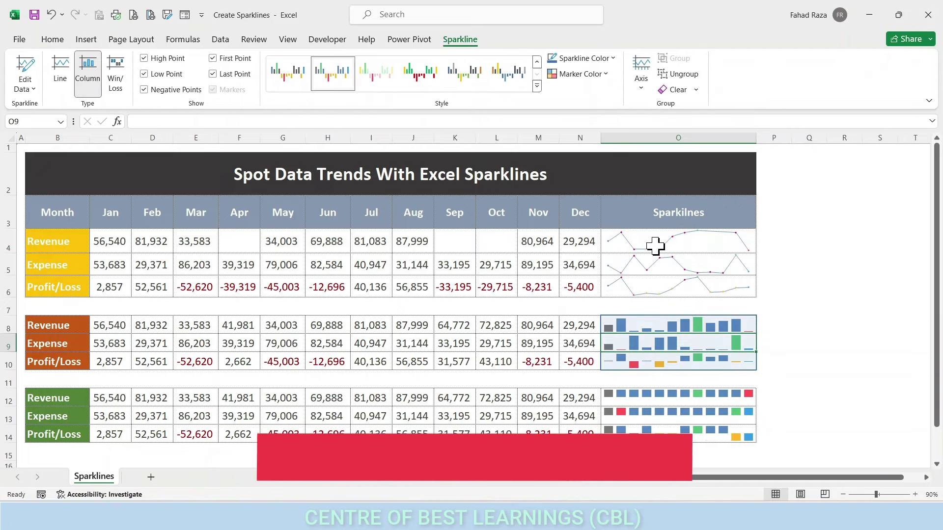
drag(655, 246, 645, 433)
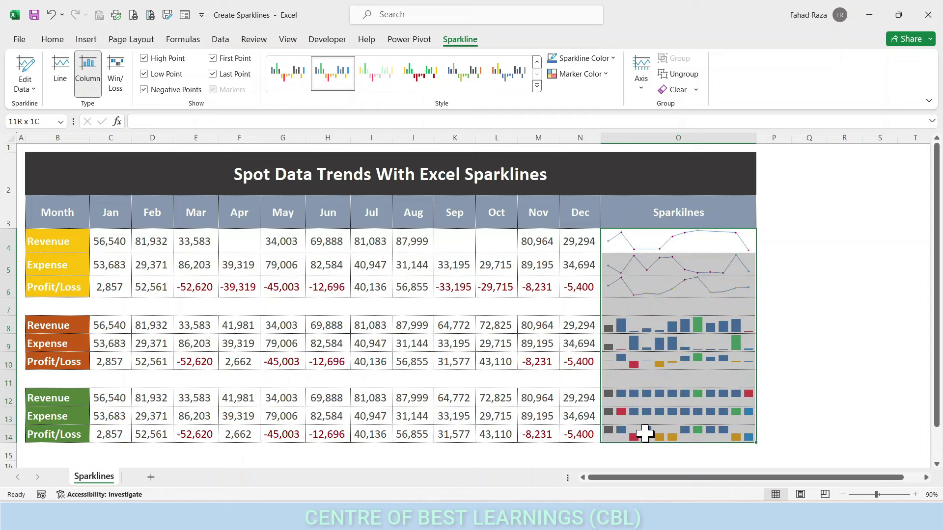
right_click(638, 274)
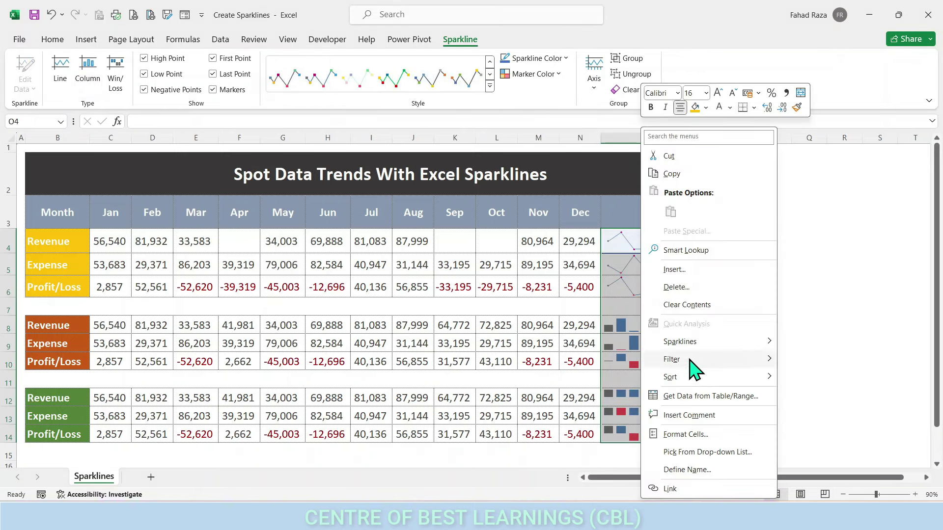
mouse_move(689, 361)
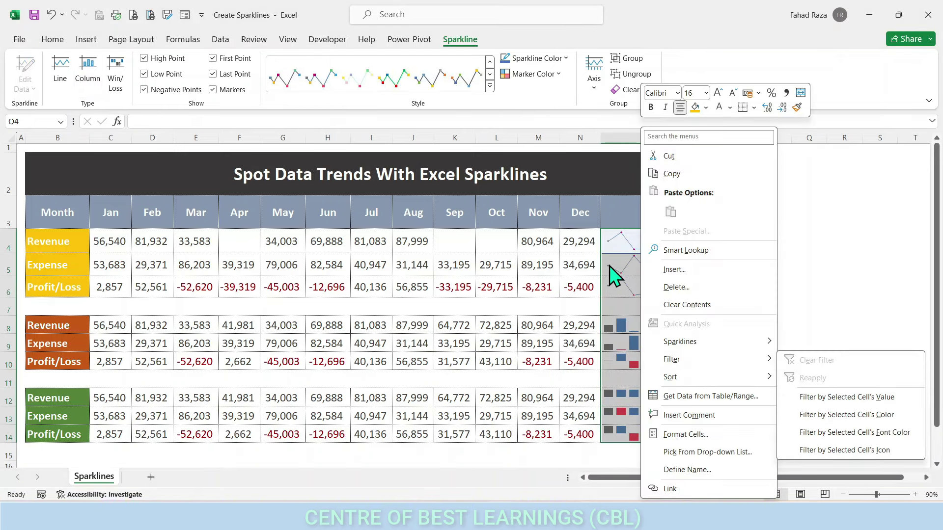
key(Escape)
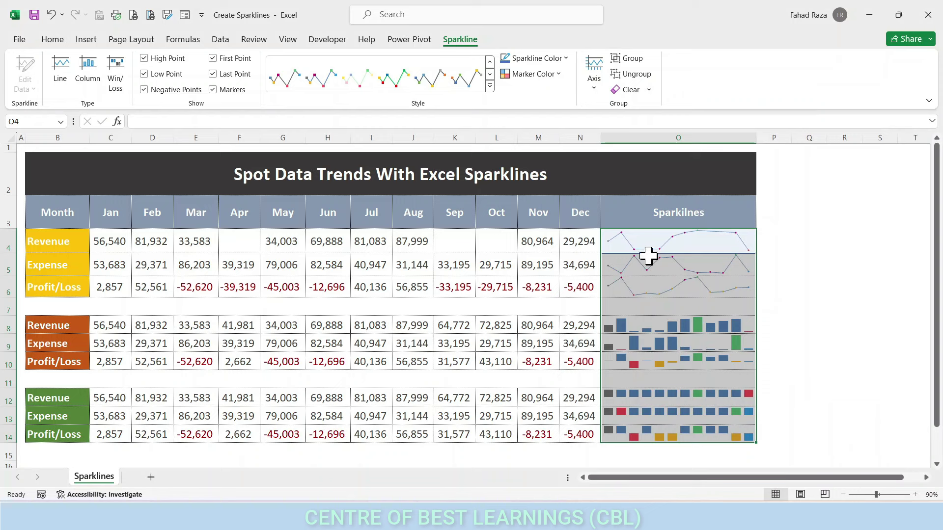
- Clear the selected sparkline groups in O4:O6, and undo the deletion
drag(647, 252, 643, 288)
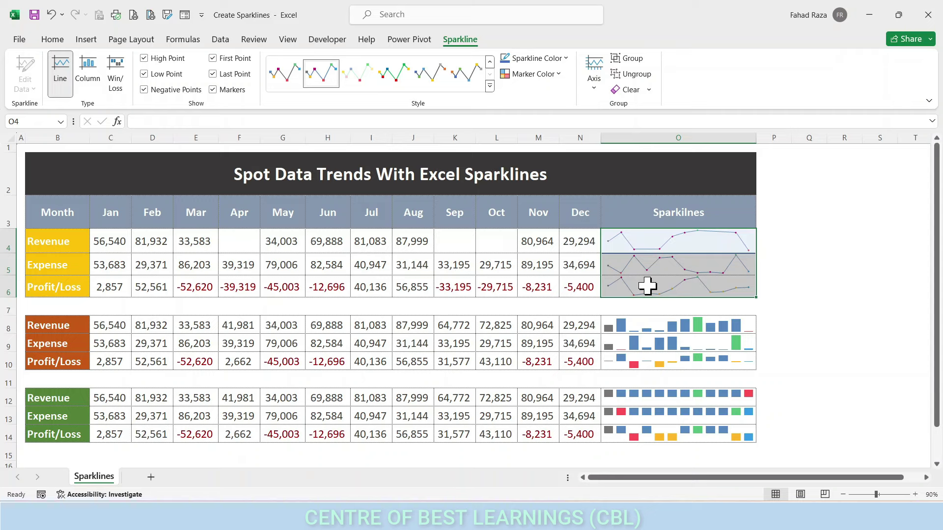
click(649, 89)
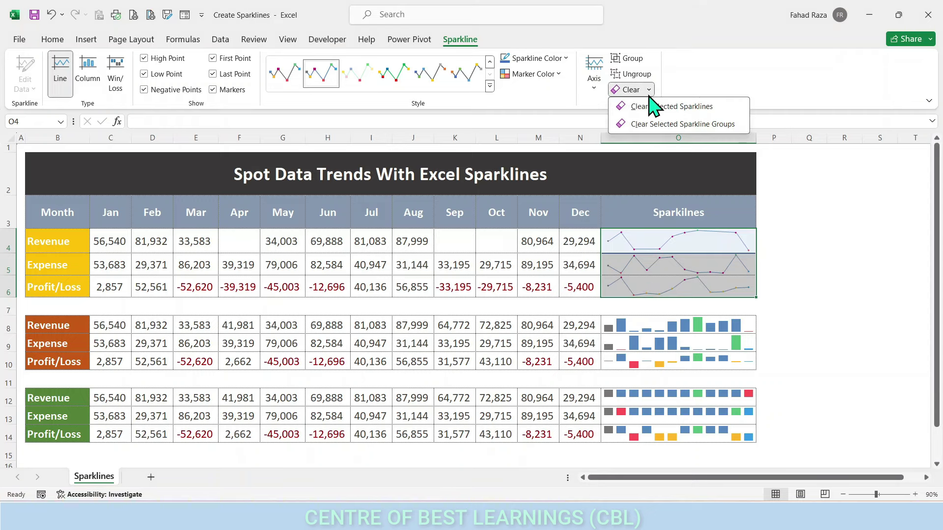
click(676, 123)
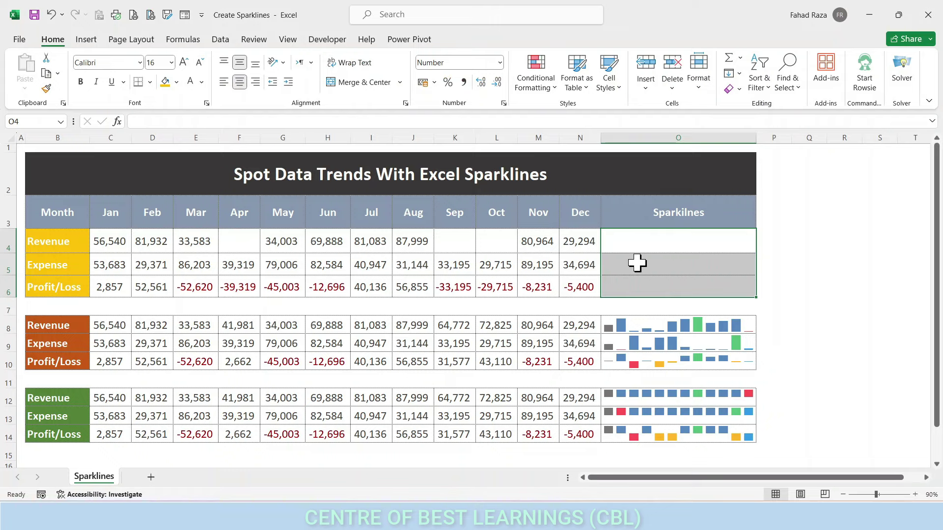
click(640, 247)
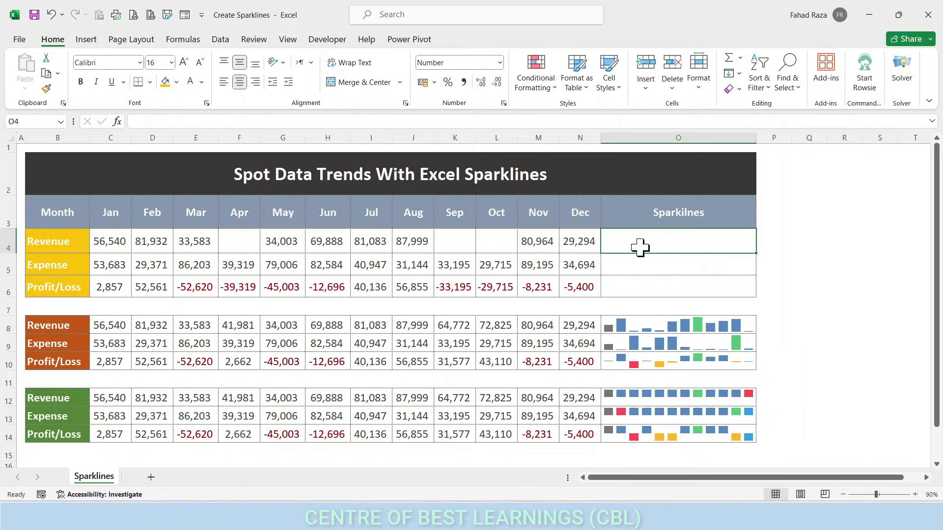
key(ctrl+z)
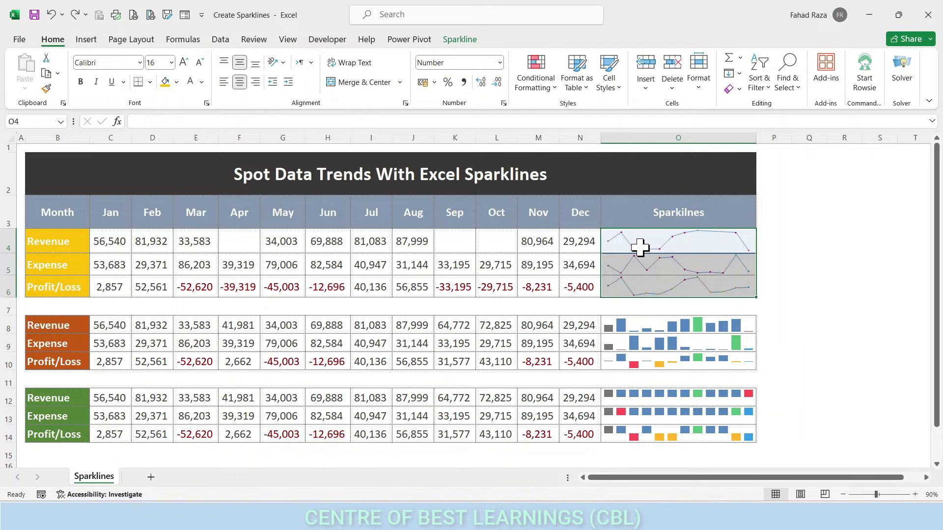
- Clear only the selected sparklines in O4:O6 with the default clear option, and undo it
click(467, 40)
click(633, 91)
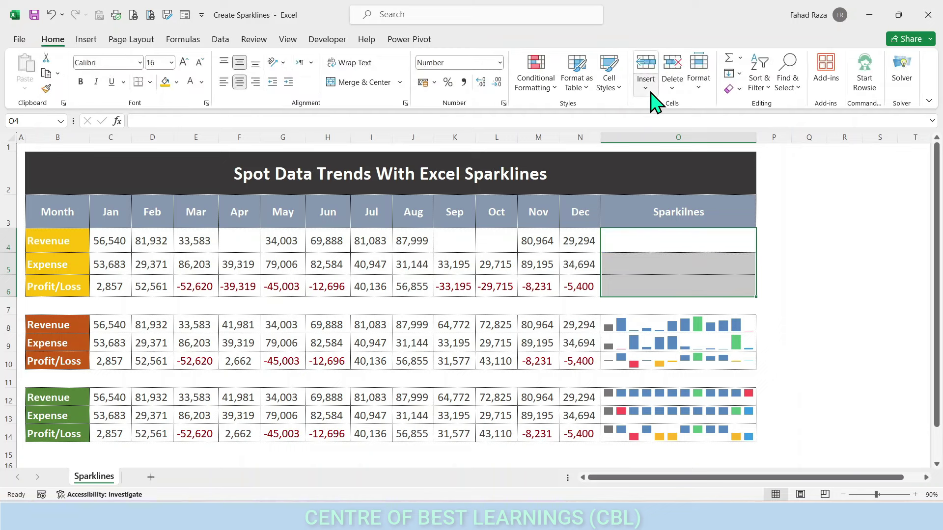
key(ctrl+z)
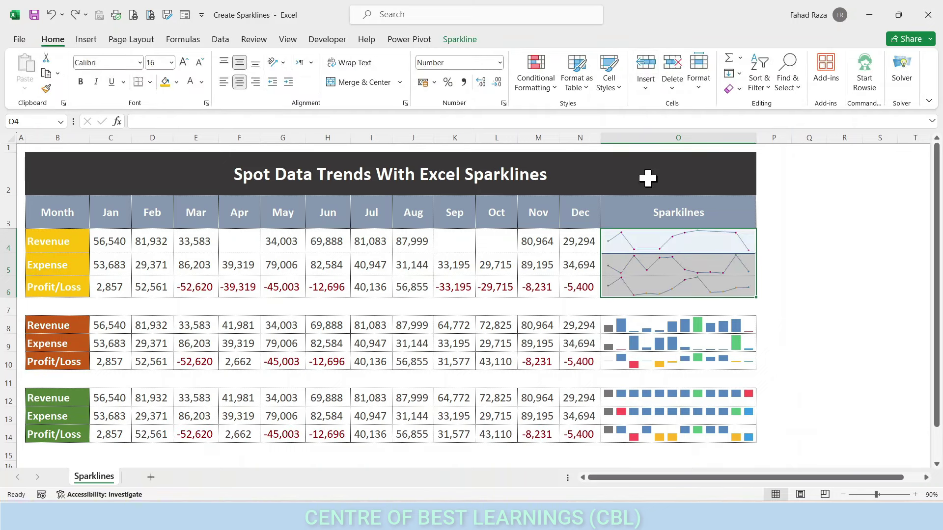
- Ungroup the first table's Expense sparkline in O5 from the Profit/Loss sparkline in O6
click(665, 284)
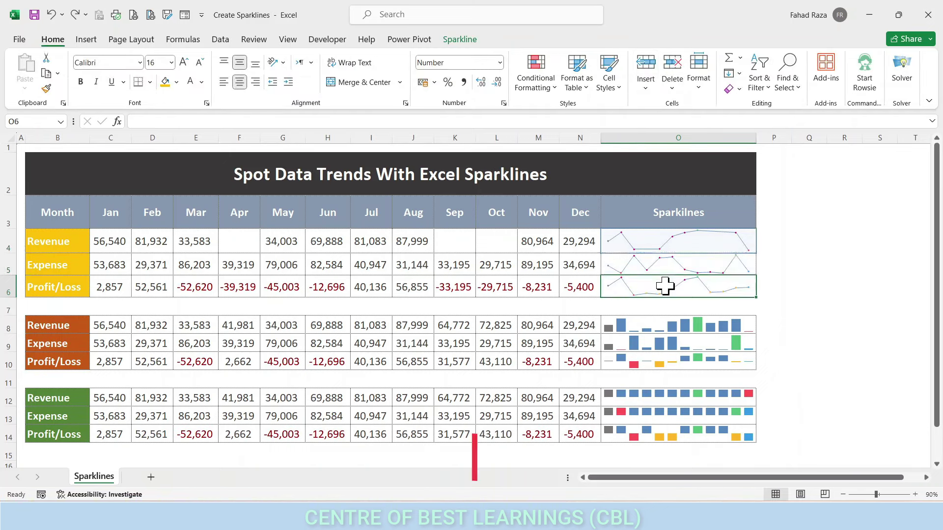
click(666, 377)
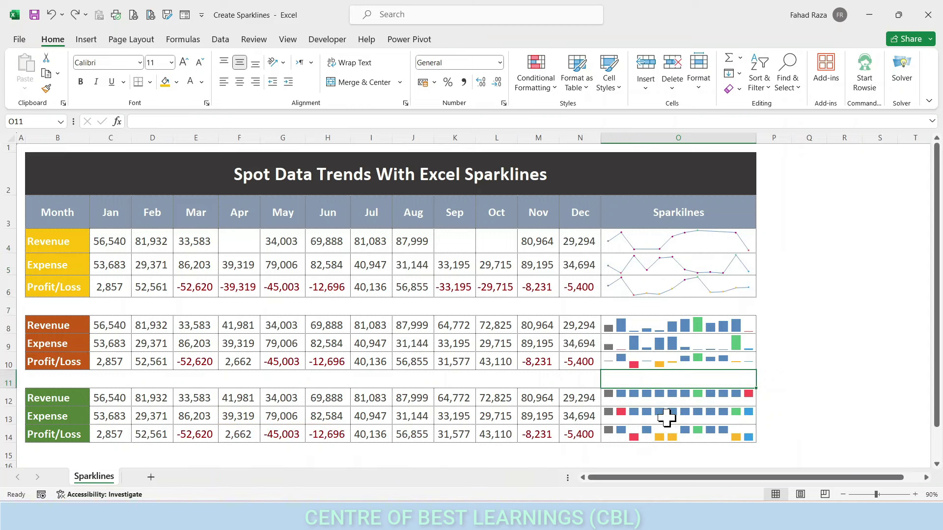
click(706, 265)
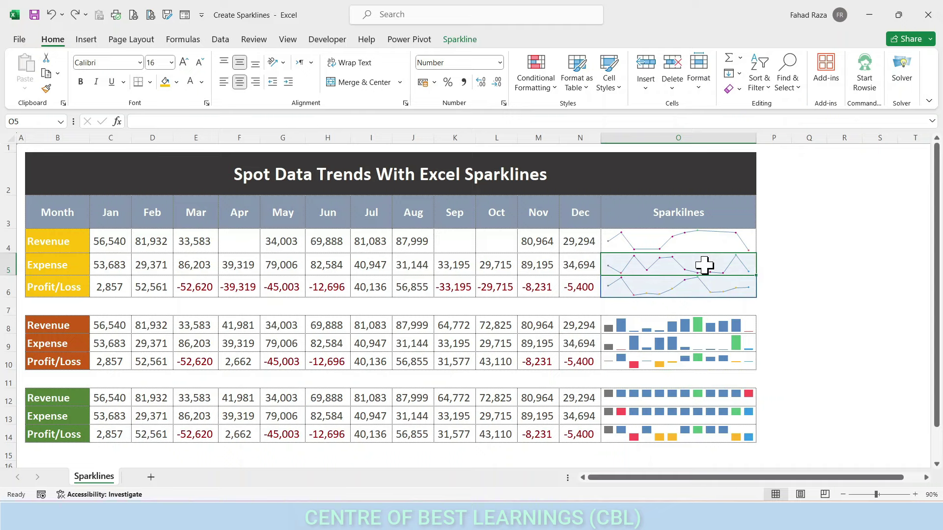
click(459, 39)
click(630, 73)
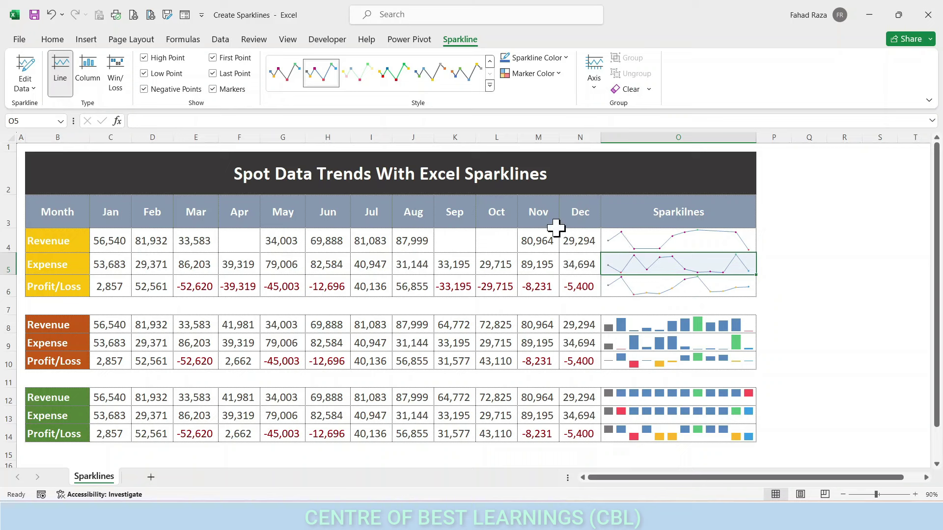
- Change the Expense sparkline in O5 to the Column type and the Profit/Loss sparkline in O6 to Win/Loss
click(88, 73)
click(653, 284)
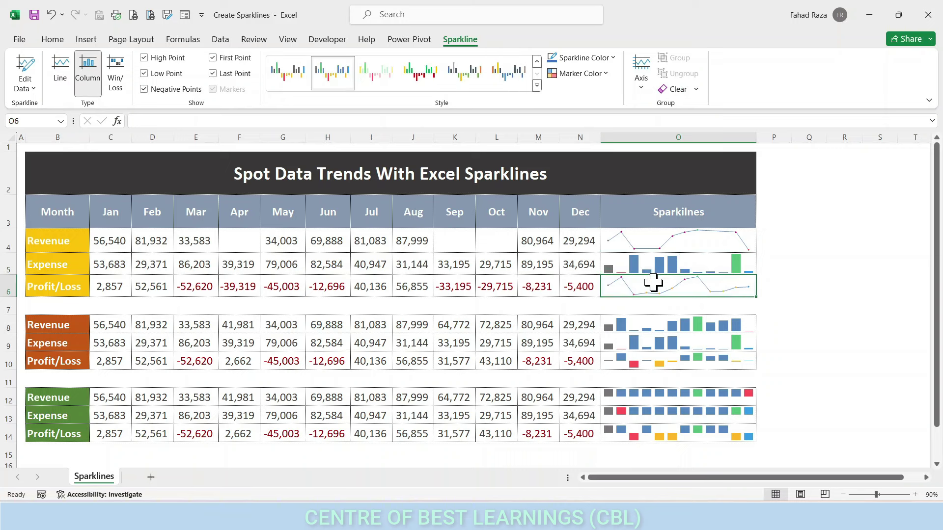
click(87, 74)
click(690, 332)
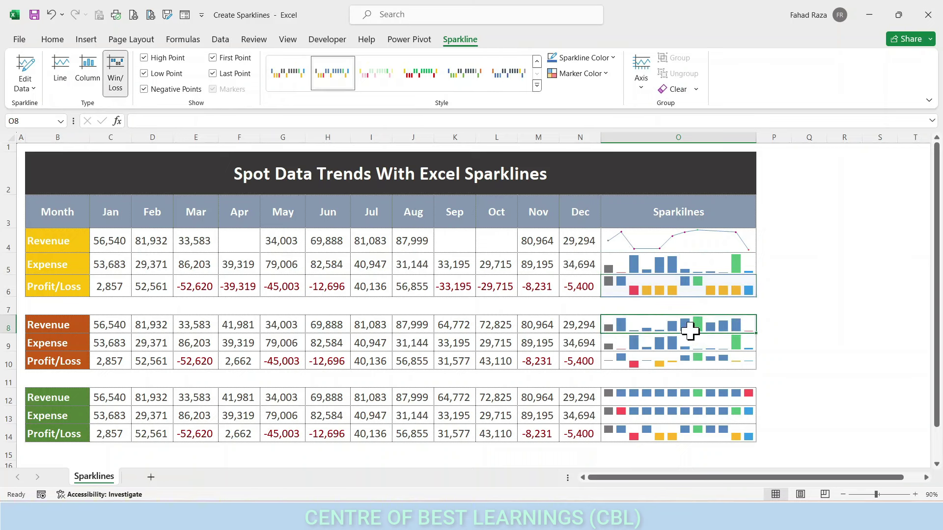
click(694, 382)
- Undo the sparkline type changes in O5 and O6 and deselect the sparklines
click(665, 269)
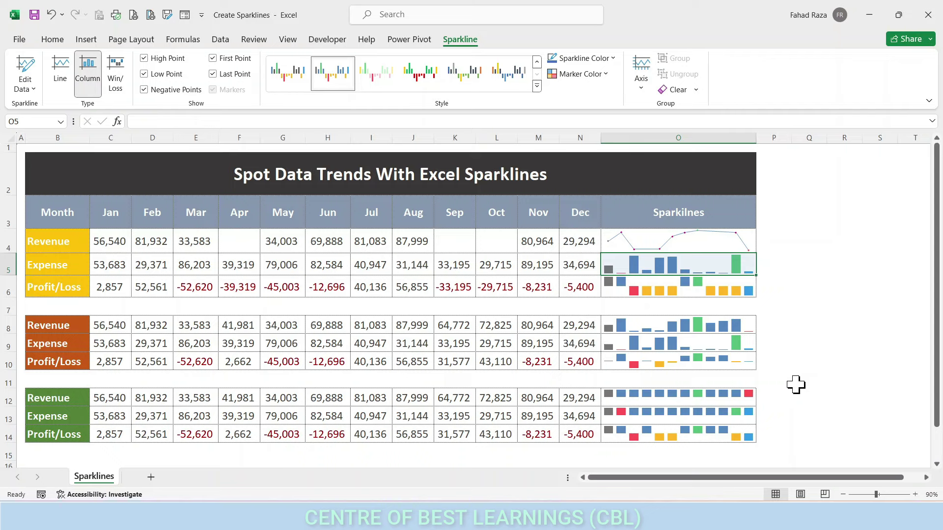
key(ctrl+z)
click(795, 384)
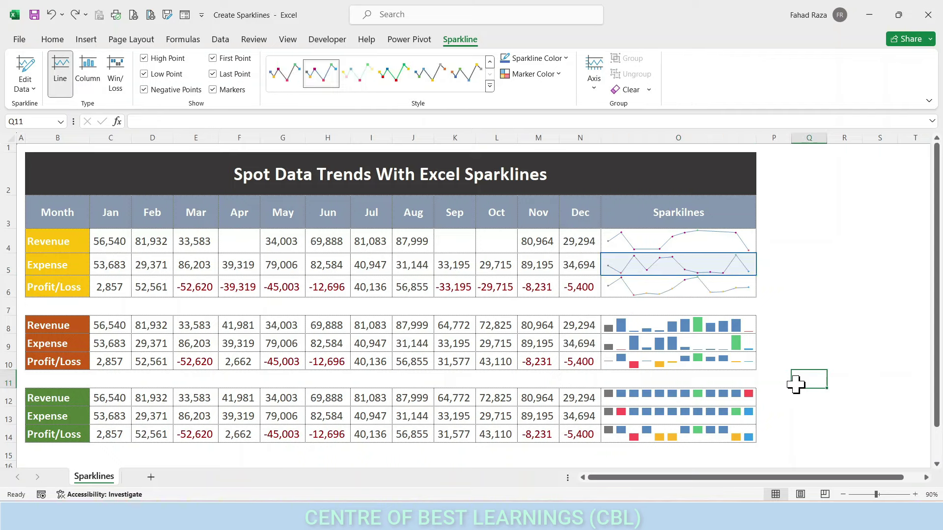